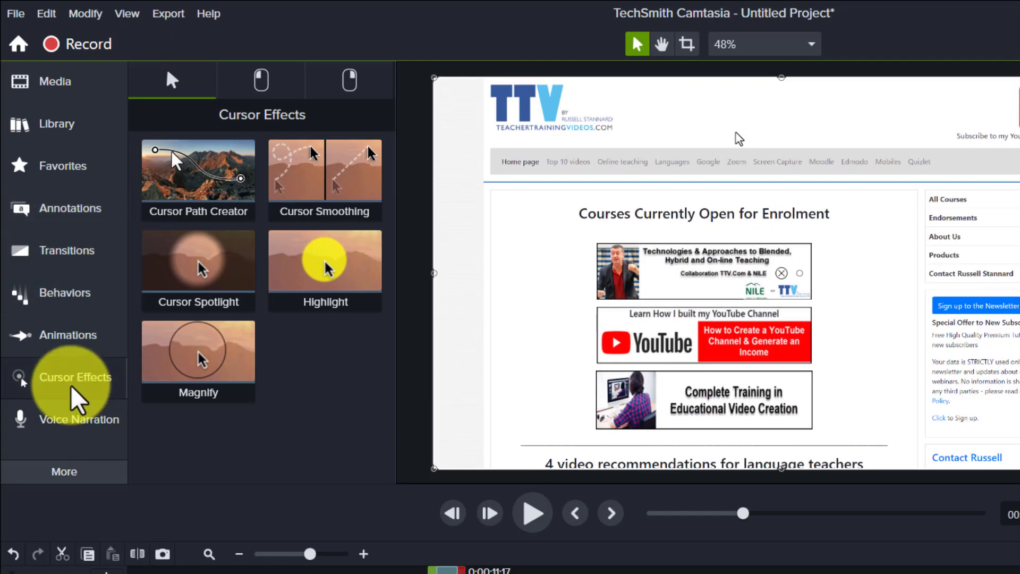
Apply the Highlight cursor effect to the screen recording on Track 1 and preview it at about 14 seconds
{"action": "left_click", "coordinate": [70, 380]}
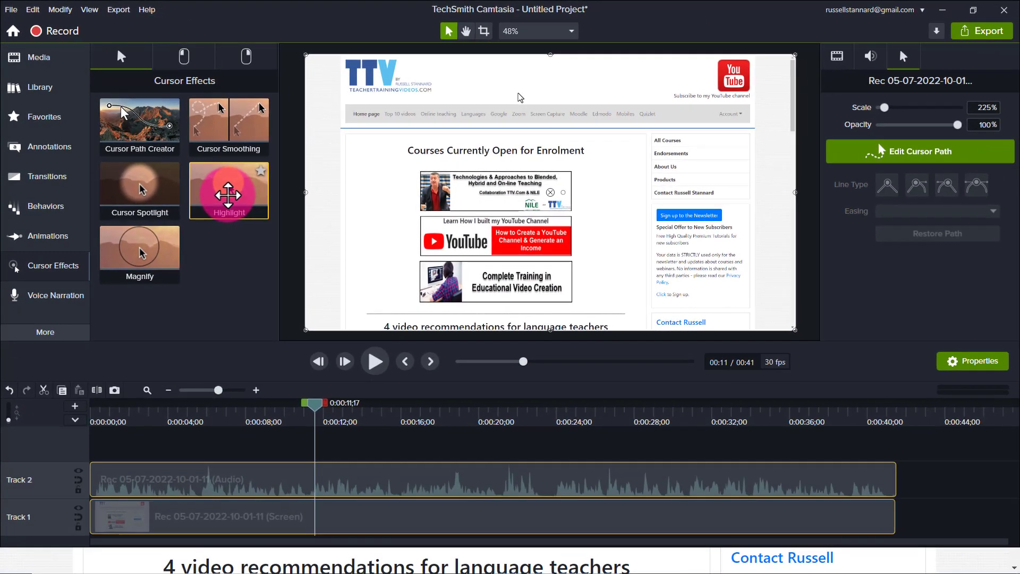
{"action": "left_click_drag", "start_coordinate": [266, 224], "coordinate": [392, 573]}
{"action": "left_click_drag", "start_coordinate": [345, 505], "coordinate": [353, 513]}
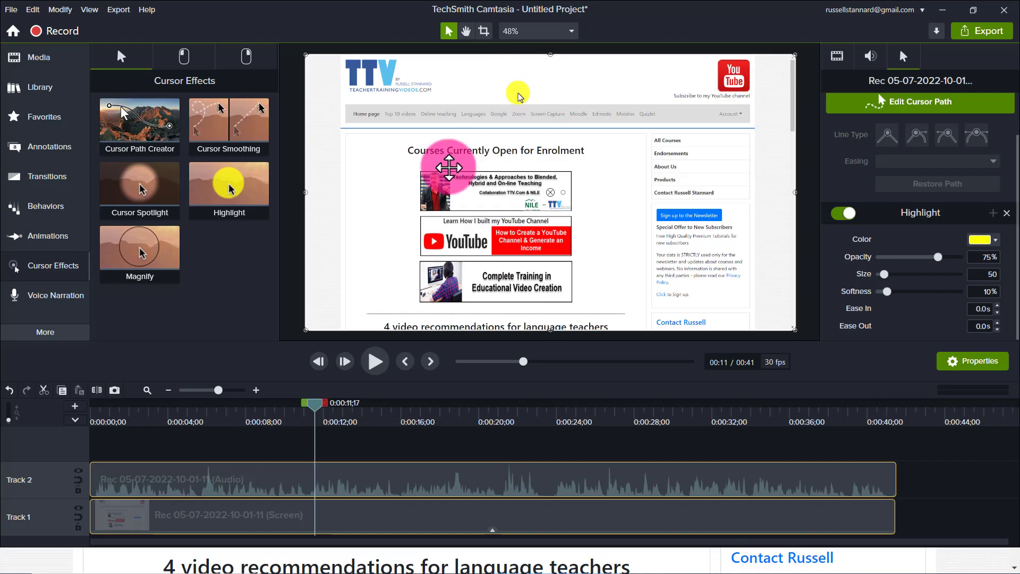
{"action": "left_click_drag", "start_coordinate": [318, 403], "coordinate": [365, 415]}
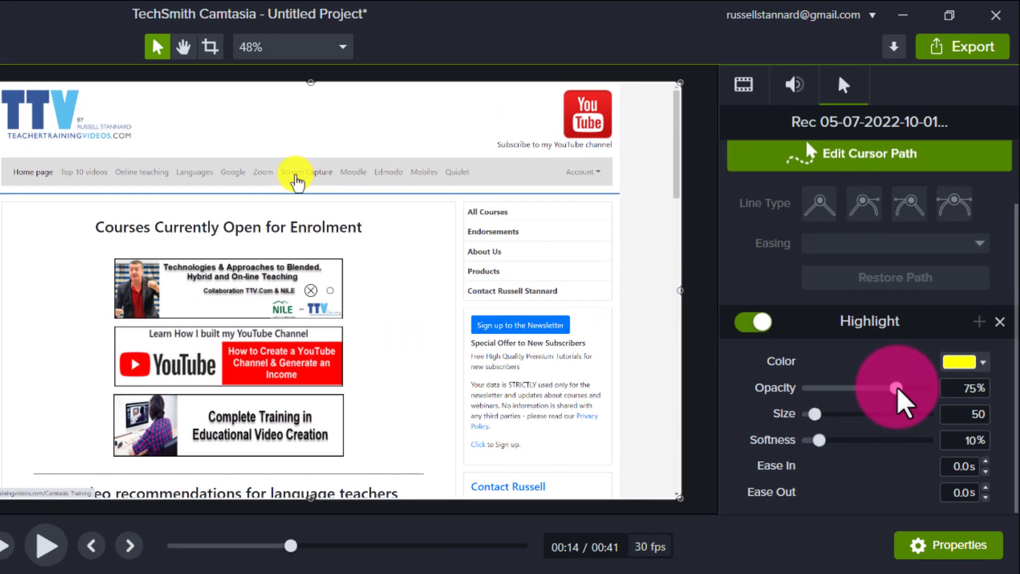
Set the highlight's opacity to 63% and size to 83, and recolour it with the blue sampled from the newsletter sign-up button
{"action": "left_click_drag", "start_coordinate": [897, 387], "coordinate": [887, 388]}
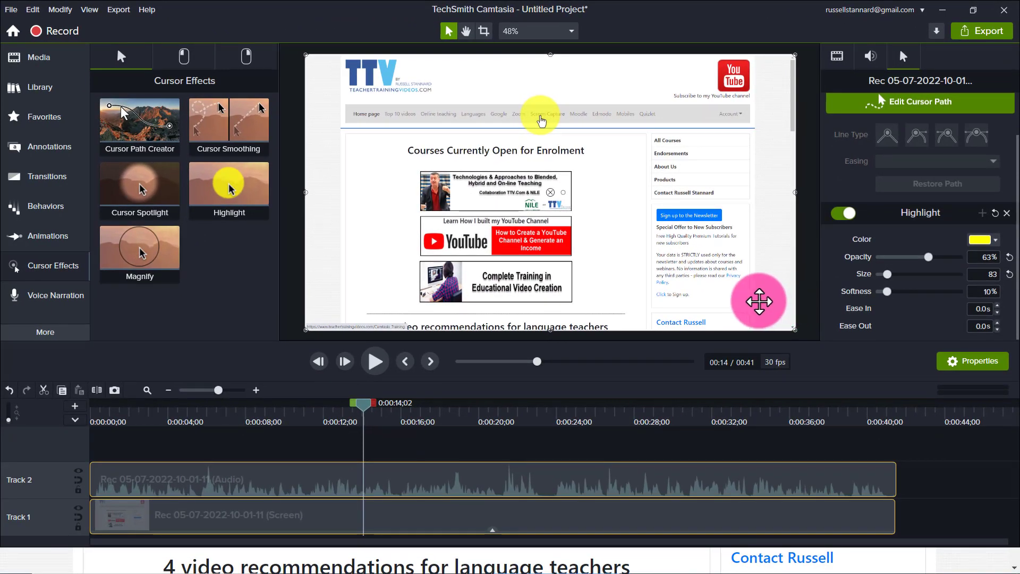
{"action": "left_click", "coordinate": [995, 241]}
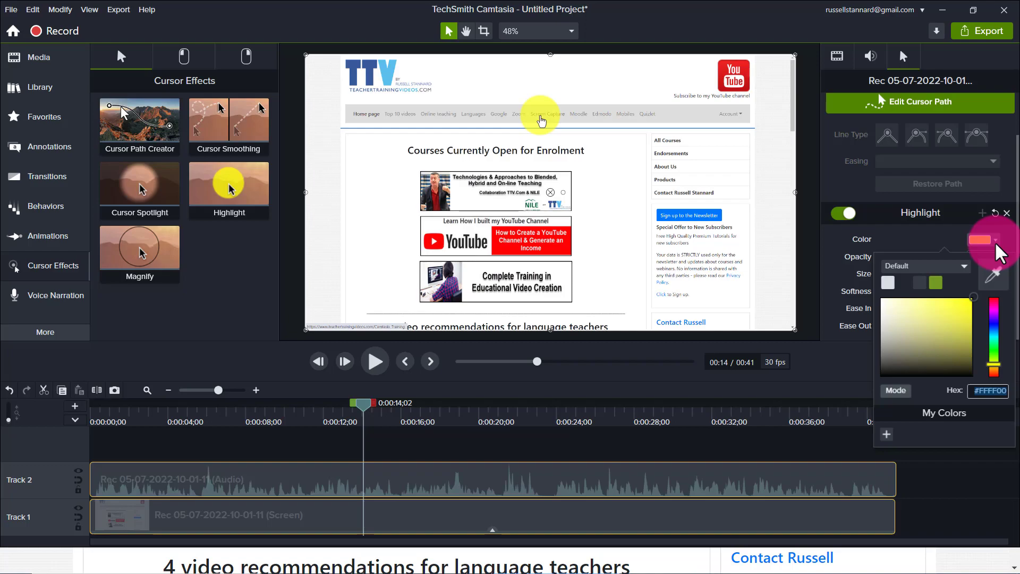
{"action": "left_click", "coordinate": [997, 301]}
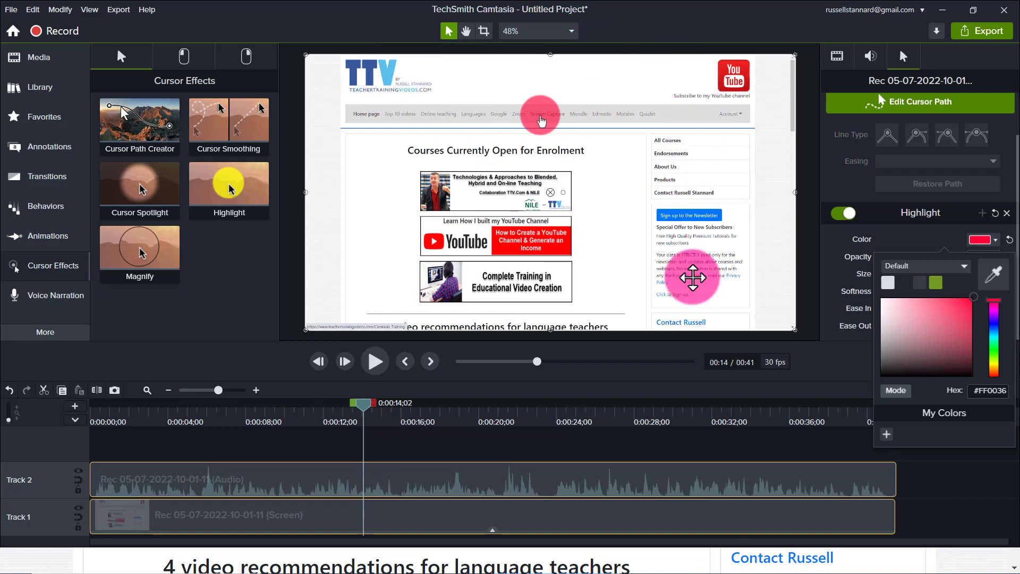
{"action": "left_click", "coordinate": [993, 277]}
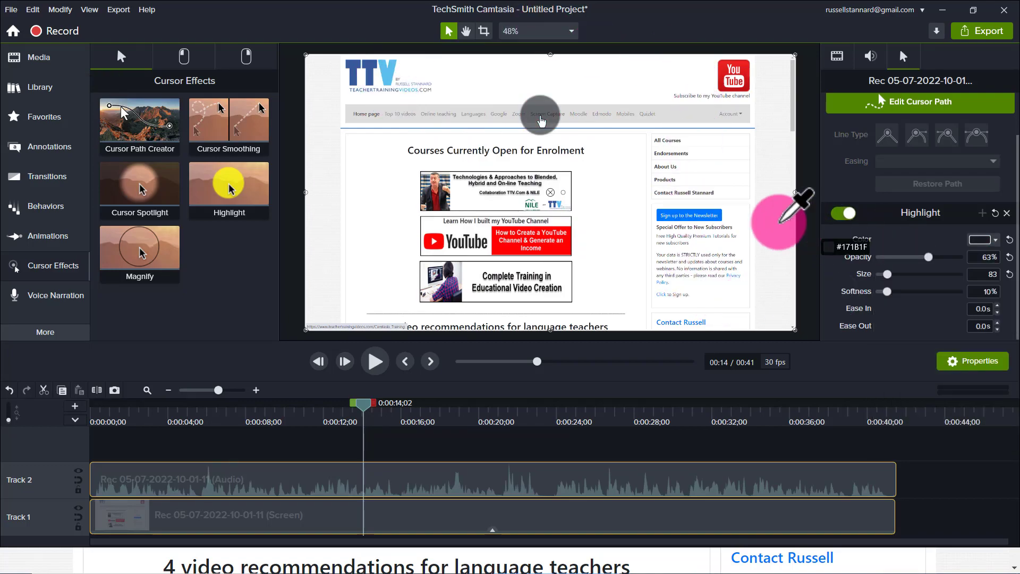
{"action": "left_click", "coordinate": [722, 208]}
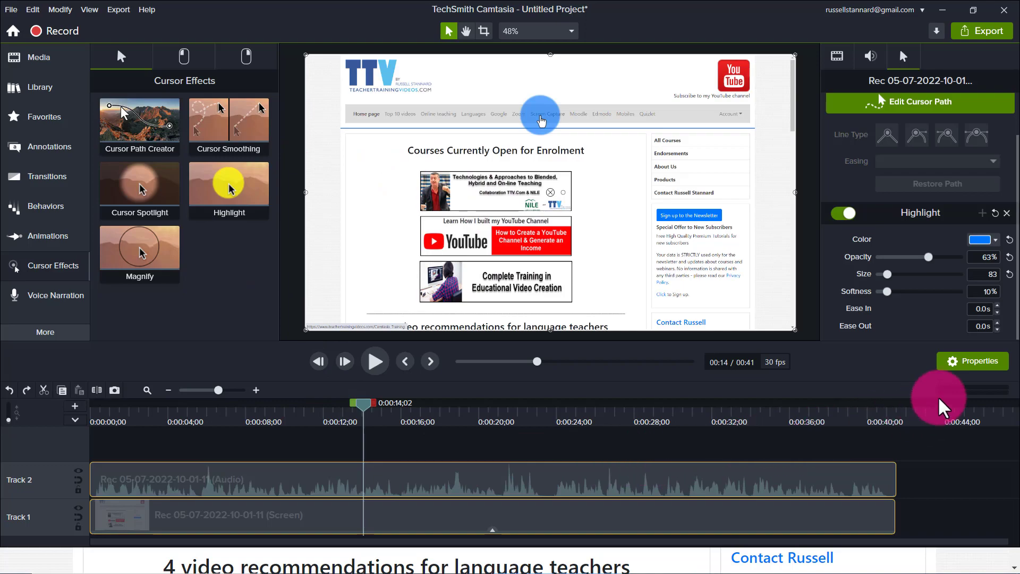
Remove the Highlight effect from the screen recording
{"action": "left_click", "coordinate": [1006, 213]}
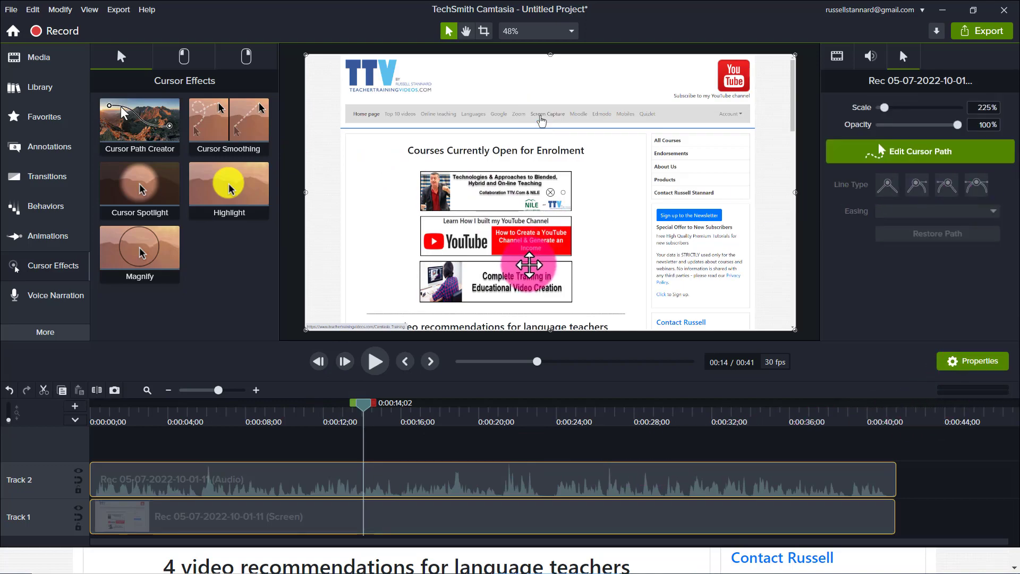
{"action": "left_click", "coordinate": [34, 270]}
{"action": "left_click", "coordinate": [34, 270]}
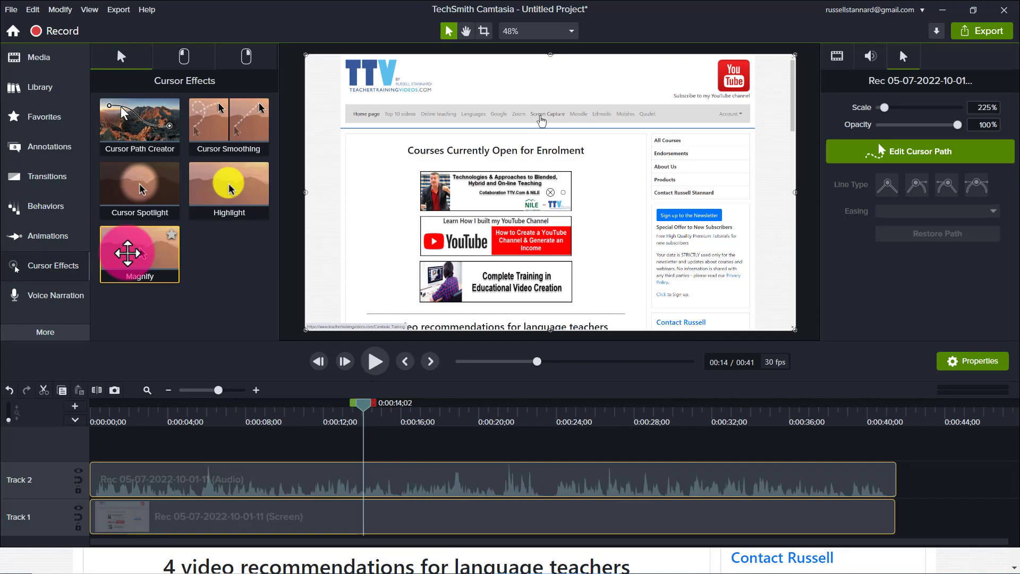
Try the Magnify cursor effect on the whole screen recording, previewing it around 11 seconds, and remove it
{"action": "left_click_drag", "start_coordinate": [123, 252], "coordinate": [318, 518]}
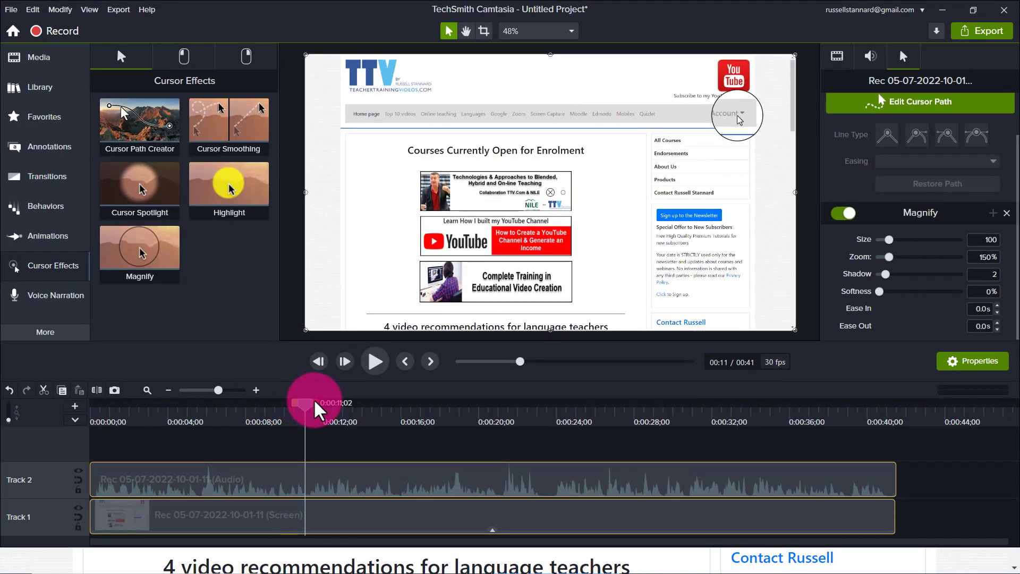
{"action": "left_click", "coordinate": [317, 407]}
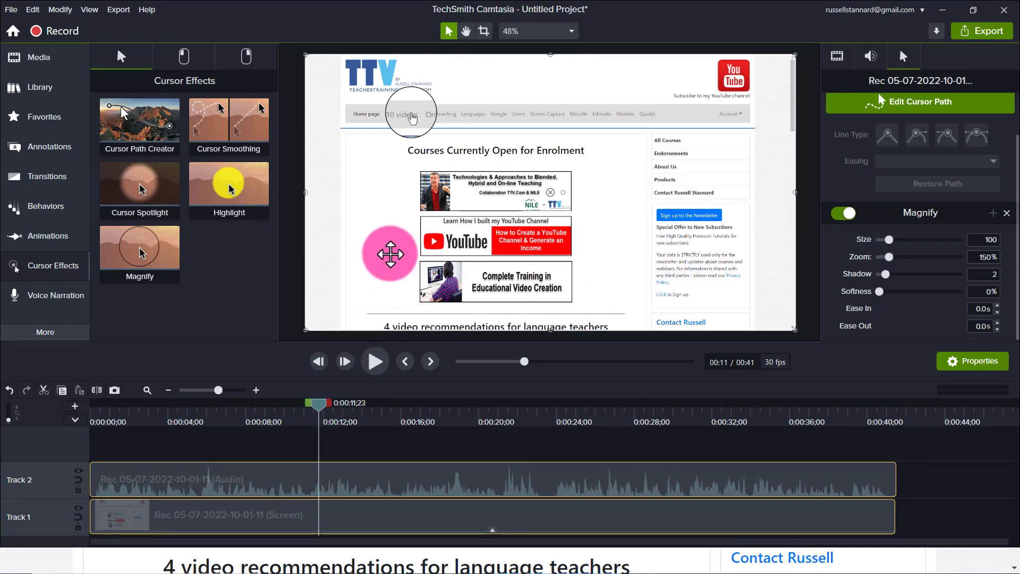
{"action": "left_click", "coordinate": [1007, 214]}
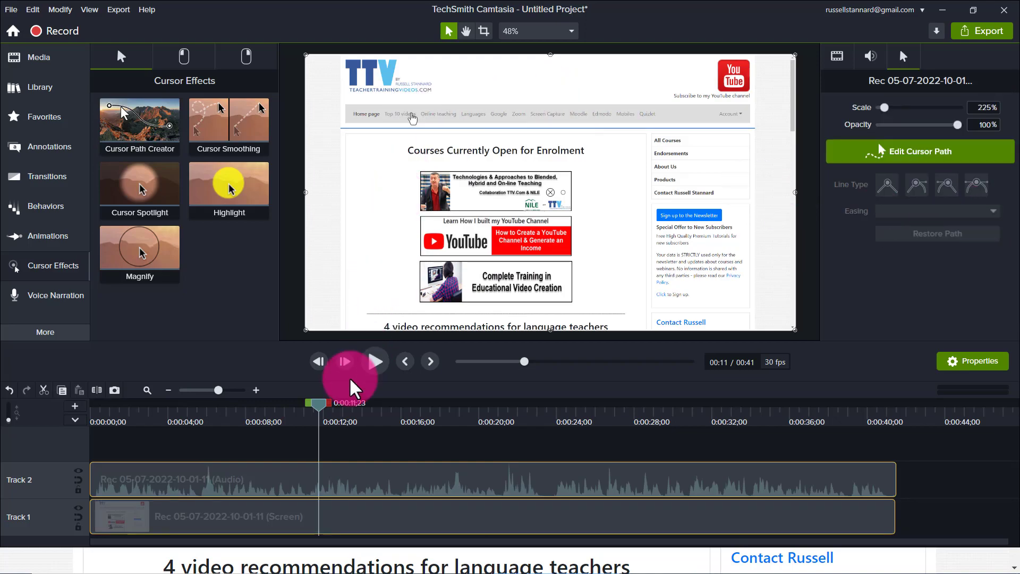
Split the audio and screen recordings on both tracks at 0:00:12;10 and at 0:00:23;08
{"action": "left_click_drag", "start_coordinate": [319, 408], "coordinate": [313, 537]}
{"action": "left_click", "coordinate": [96, 391]}
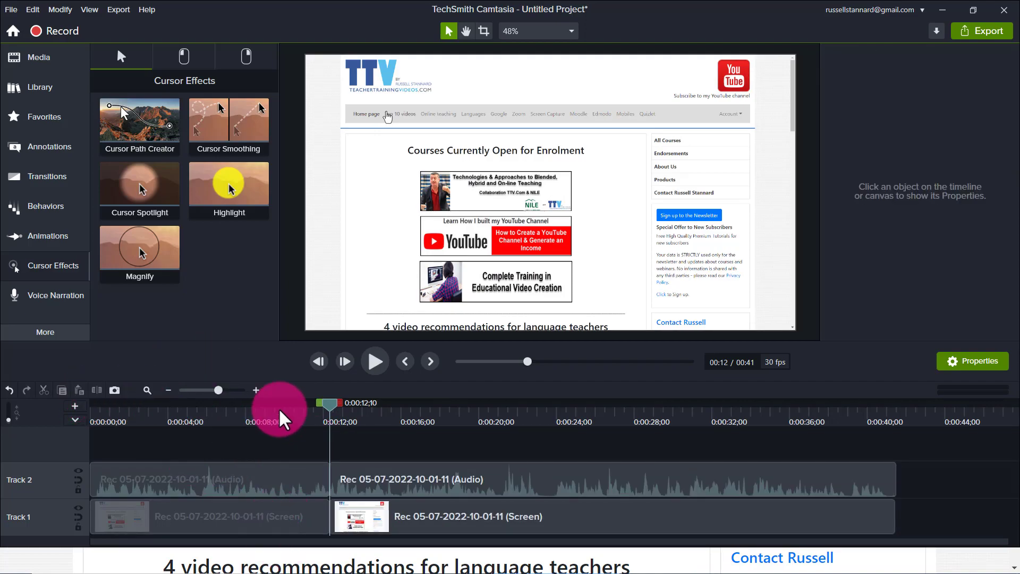
{"action": "left_click_drag", "start_coordinate": [330, 409], "coordinate": [541, 469]}
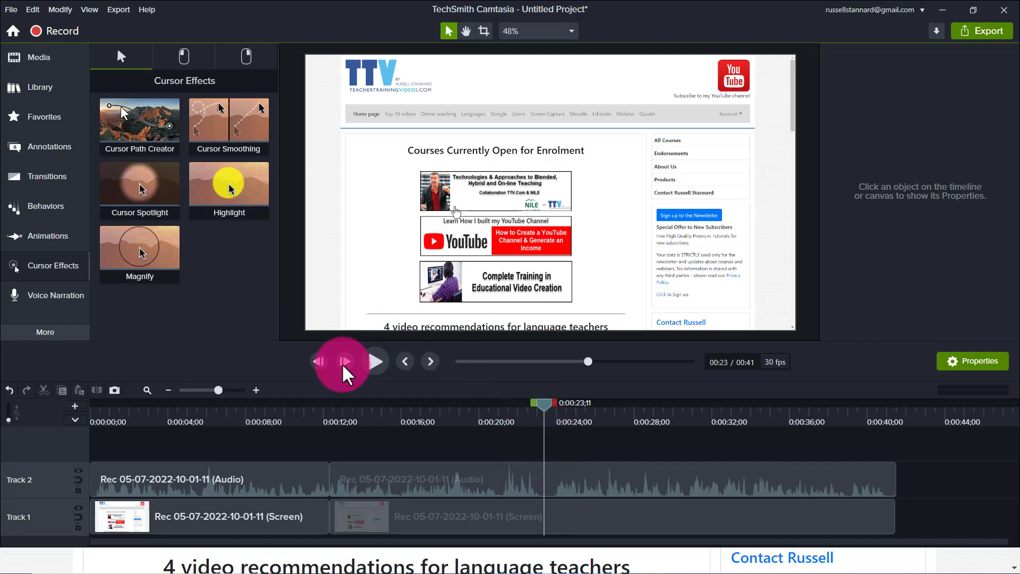
{"action": "left_click", "coordinate": [318, 365]}
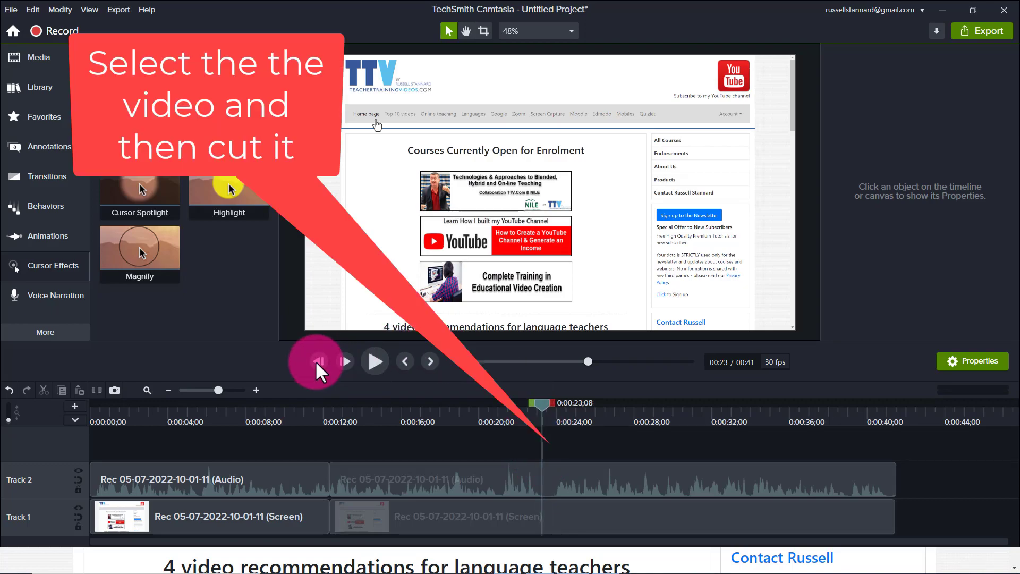
{"action": "left_click_drag", "start_coordinate": [531, 439], "coordinate": [529, 546]}
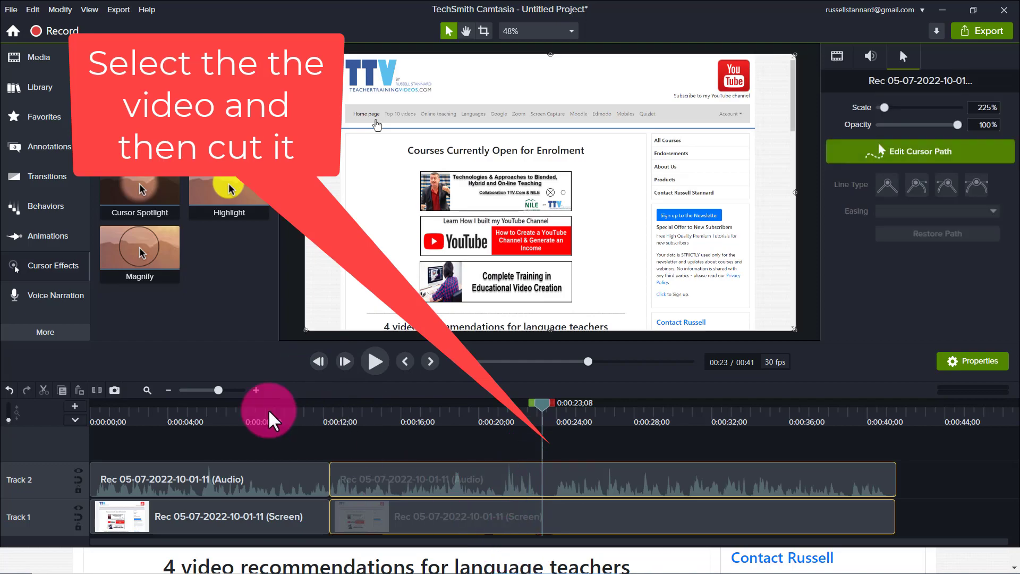
{"action": "left_click", "coordinate": [97, 390]}
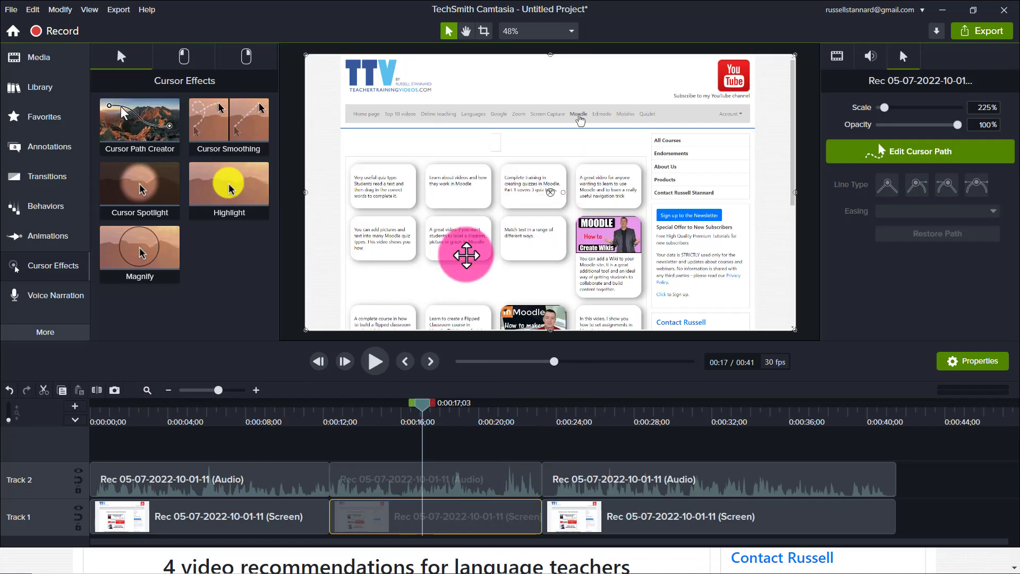
Apply the Magnify cursor effect to the middle screen clip on Track 1
{"action": "left_click_drag", "start_coordinate": [403, 408], "coordinate": [451, 417]}
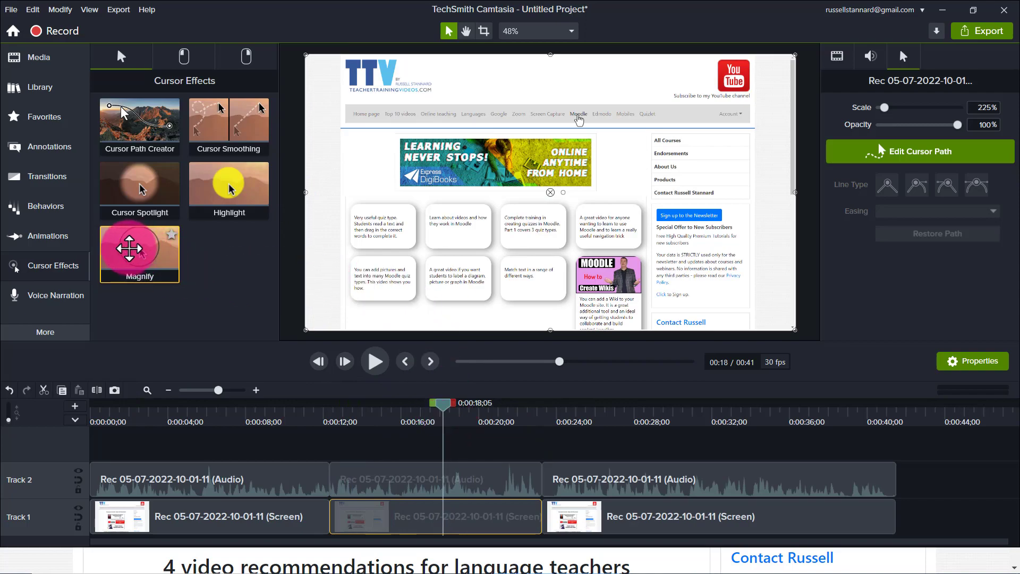
{"action": "left_click_drag", "start_coordinate": [146, 263], "coordinate": [271, 353]}
{"action": "left_click_drag", "start_coordinate": [414, 472], "coordinate": [428, 505]}
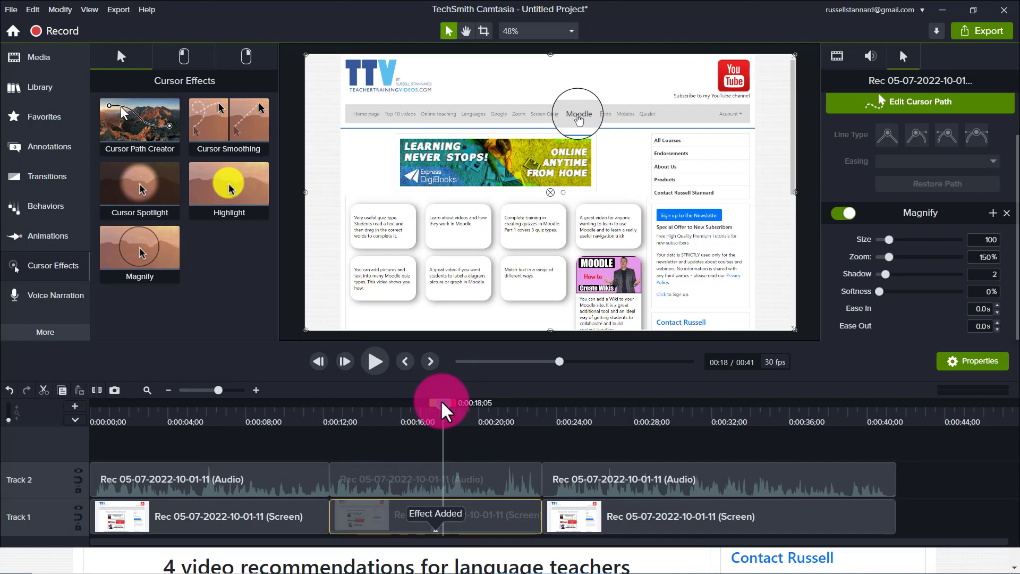
Apply the Highlight cursor effect to the first and third screen clips on Track 1
{"action": "left_click_drag", "start_coordinate": [442, 403], "coordinate": [228, 403]}
{"action": "left_click_drag", "start_coordinate": [234, 201], "coordinate": [239, 514]}
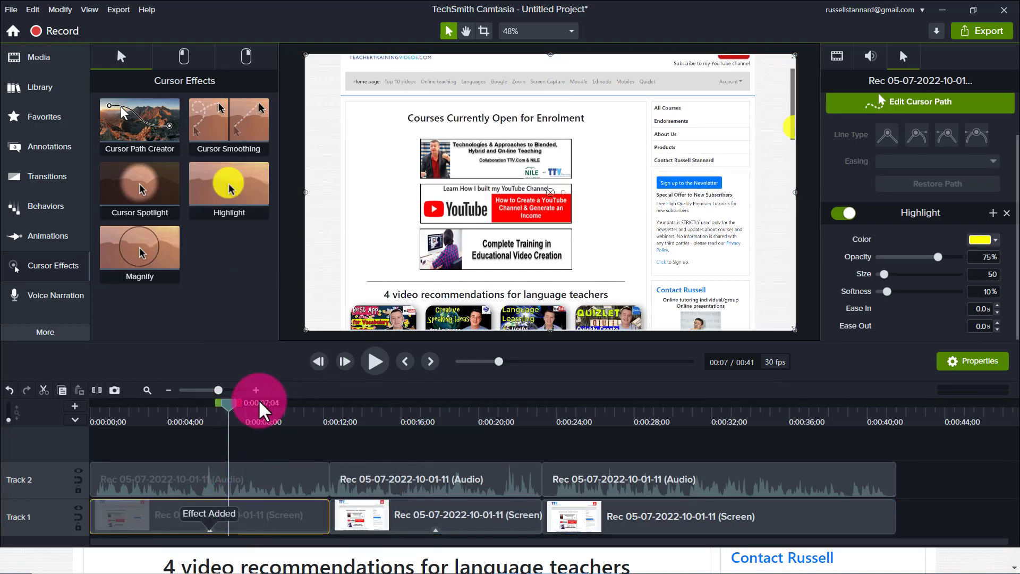
{"action": "left_click_drag", "start_coordinate": [235, 414], "coordinate": [458, 420]}
{"action": "left_click", "coordinate": [580, 470]}
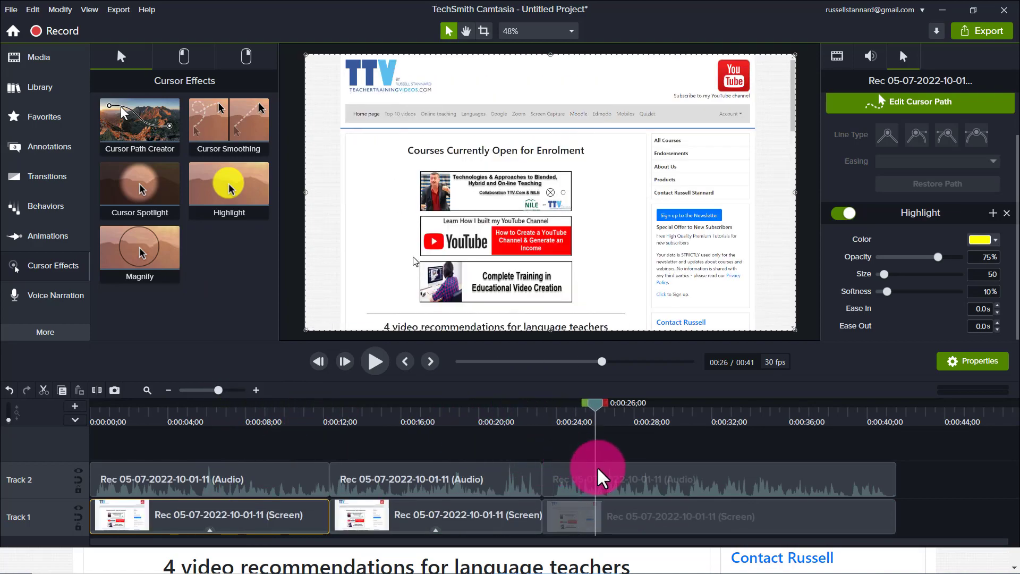
{"action": "left_click_drag", "start_coordinate": [217, 182], "coordinate": [645, 497]}
Play back the timeline from about 11 seconds to check the cursor effects across the three clips
{"action": "left_click_drag", "start_coordinate": [582, 407], "coordinate": [315, 420]}
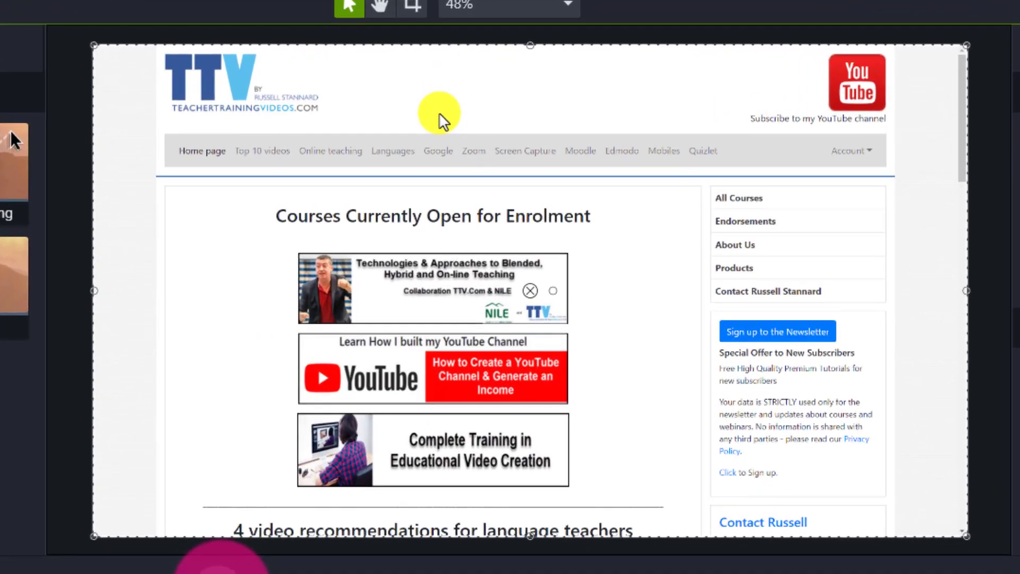
{"action": "left_click", "coordinate": [219, 566]}
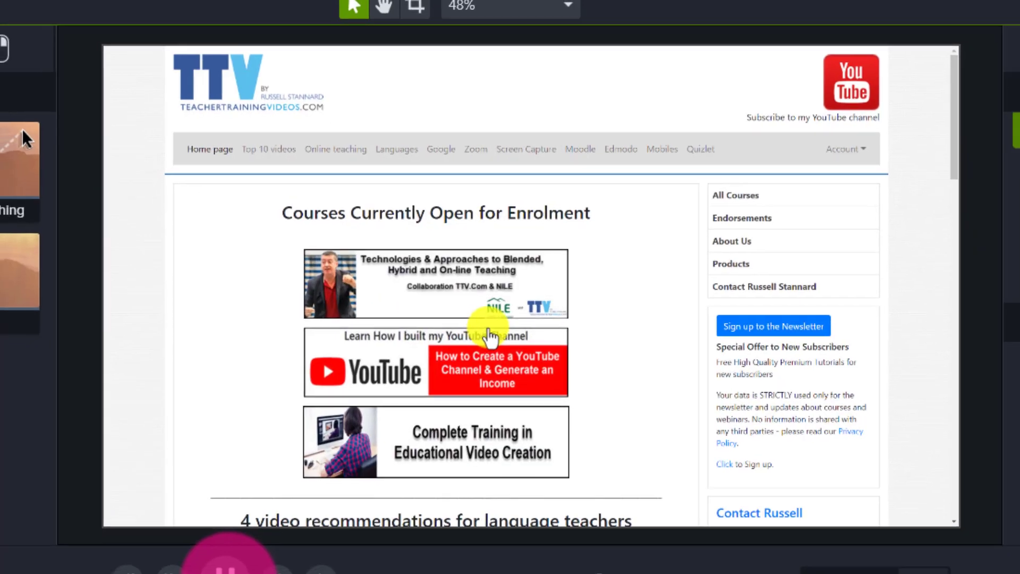
{"action": "left_click", "coordinate": [216, 573]}
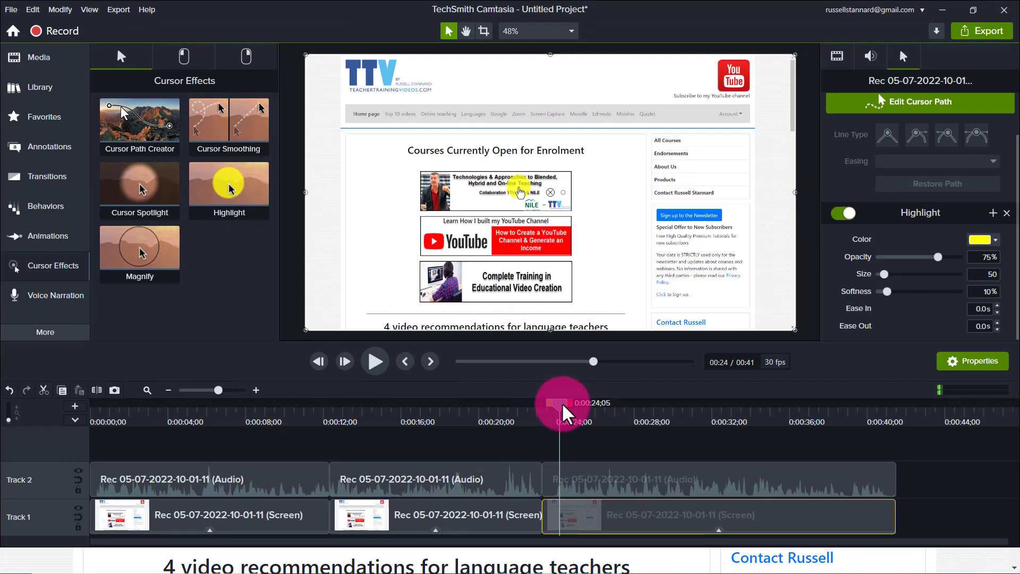
Set the Magnify effect's size to 133 on the middle screen clip, with the playhead at 0:00:18;09
{"action": "left_click_drag", "start_coordinate": [564, 412], "coordinate": [448, 403]}
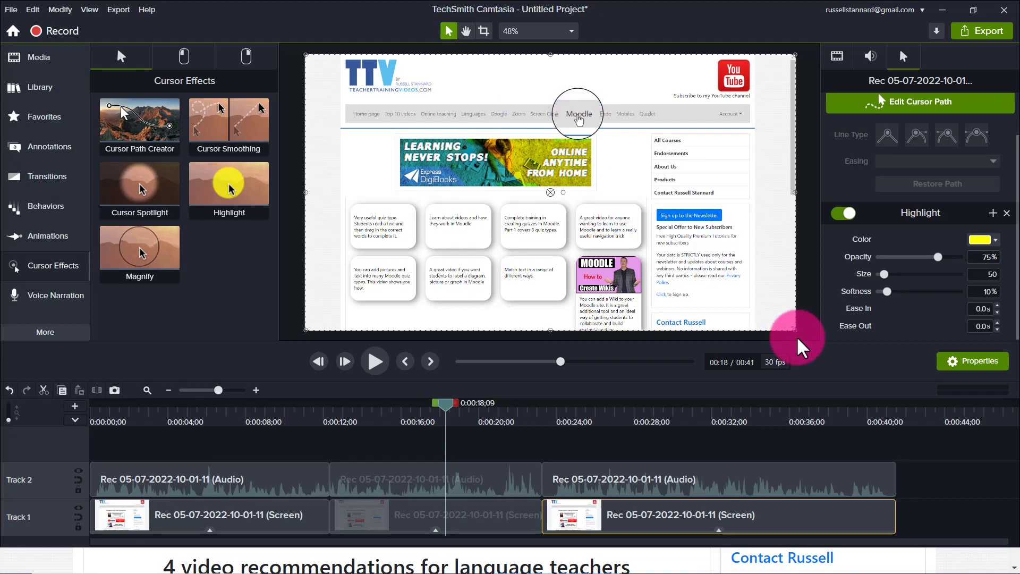
{"action": "left_click", "coordinate": [463, 512]}
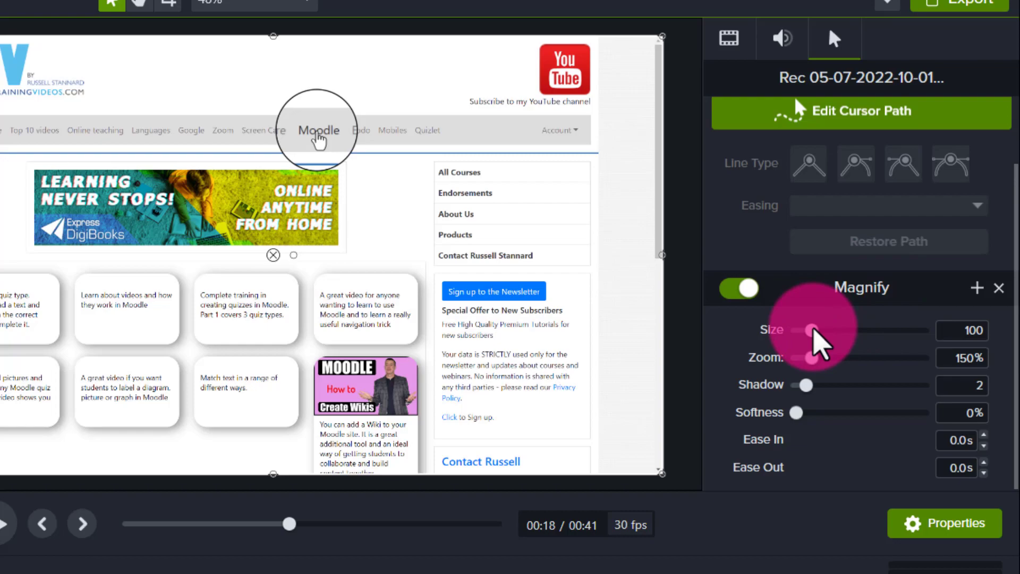
{"action": "left_click_drag", "start_coordinate": [812, 329], "coordinate": [818, 333]}
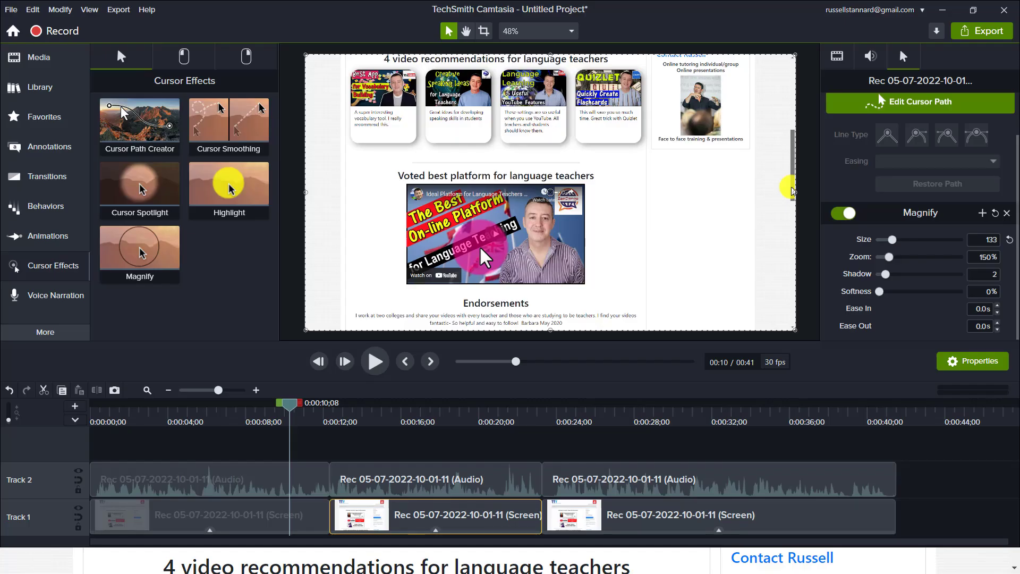
Hide and reshow the properties, and examine the cursor effect settings of each of the three screen clips
{"action": "left_click", "coordinate": [981, 367]}
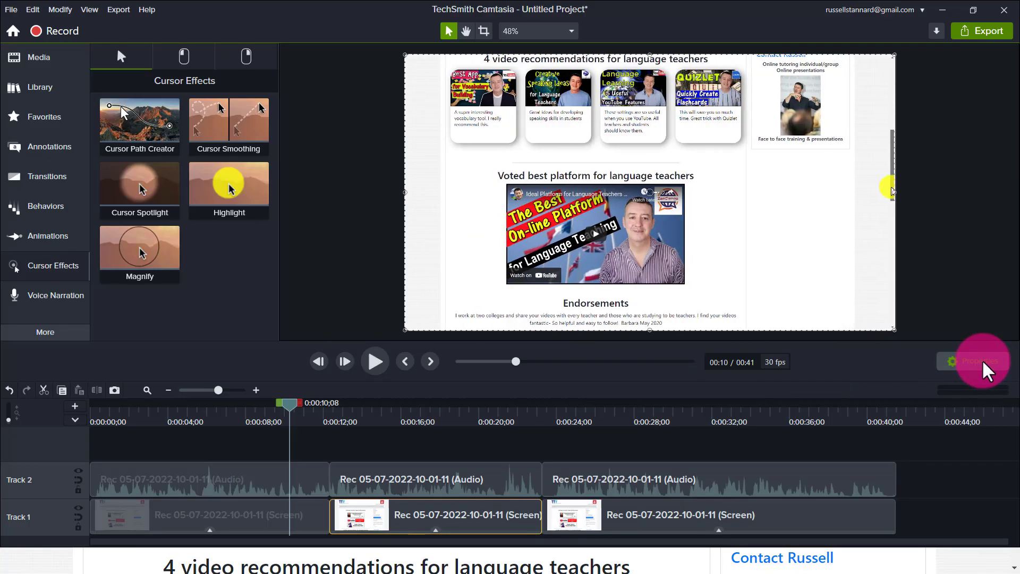
{"action": "left_click", "coordinate": [981, 361]}
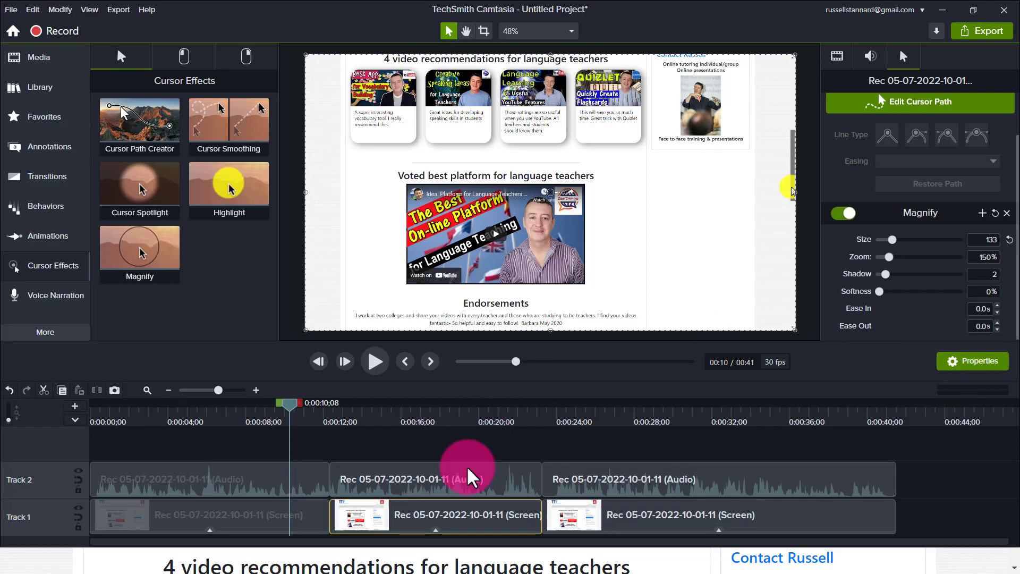
{"action": "left_click", "coordinate": [197, 528]}
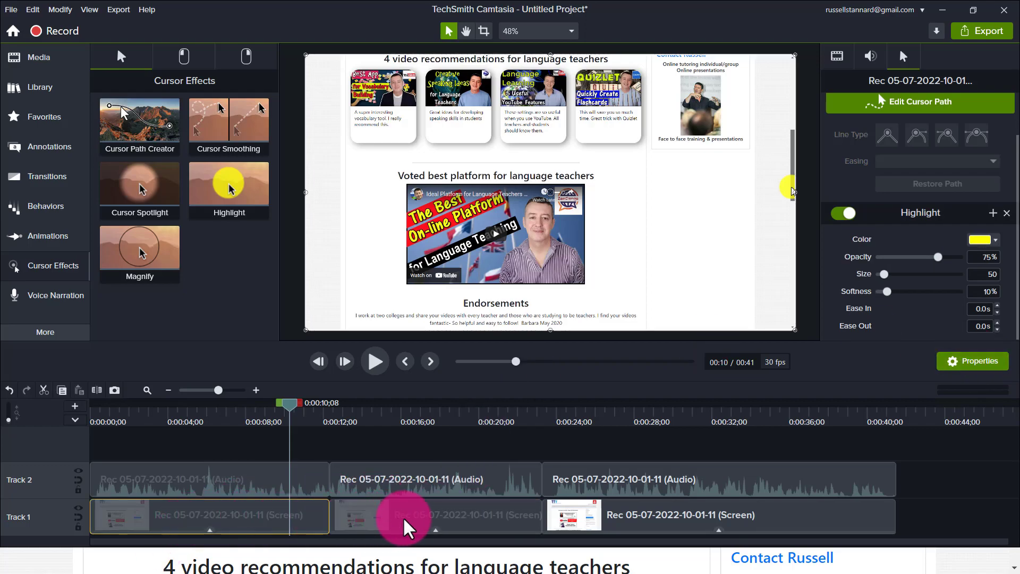
{"action": "left_click", "coordinate": [414, 526]}
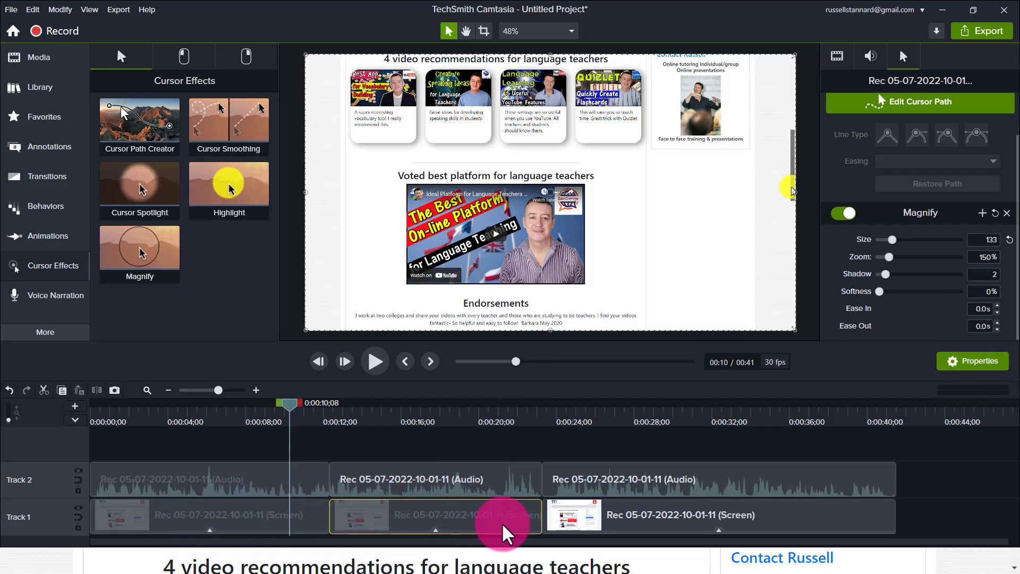
{"action": "left_click", "coordinate": [675, 515]}
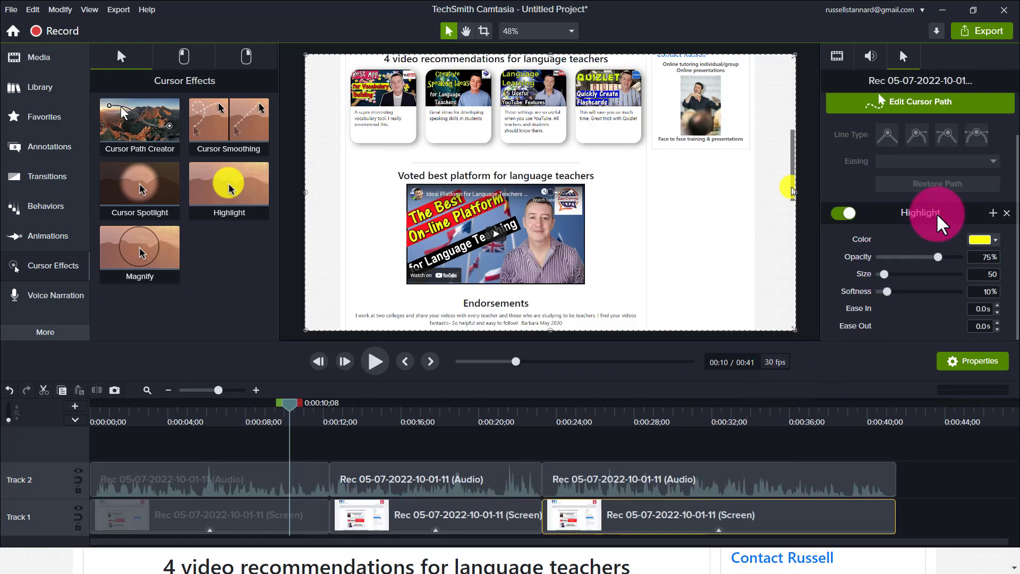
Remove the Highlight effect from the third screen clip, viewing it at 0:00:25;11
{"action": "left_click_drag", "start_coordinate": [290, 403], "coordinate": [583, 456]}
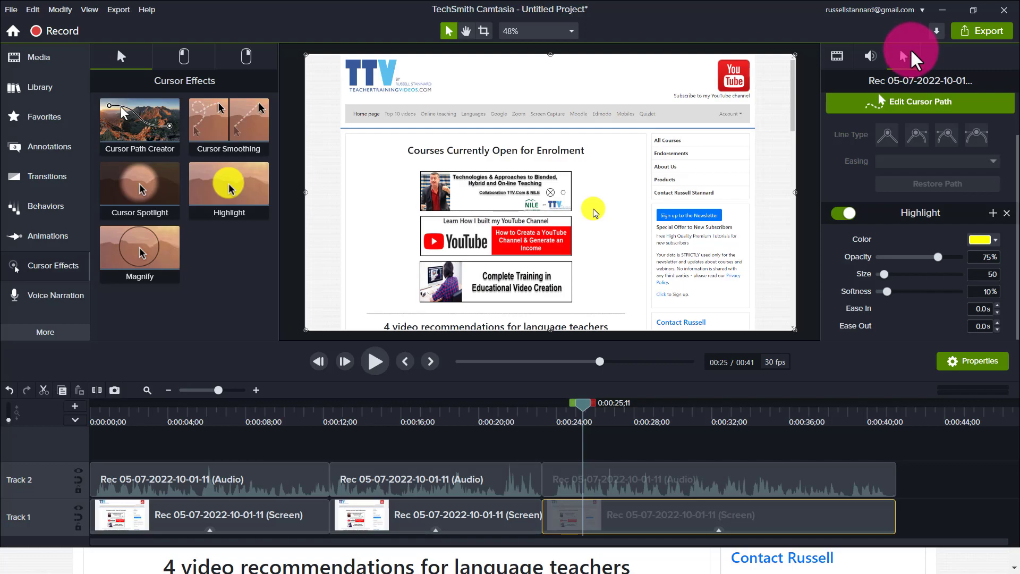
{"action": "left_click", "coordinate": [1006, 212]}
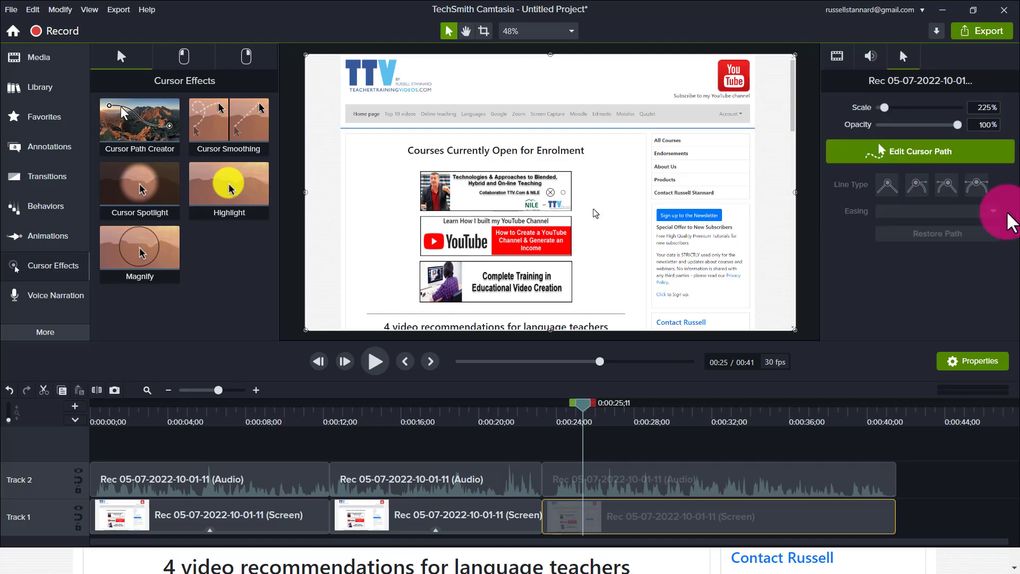
Remove the Magnify effect from the middle screen clip, viewing it at 0:00:18;22
{"action": "left_click_drag", "start_coordinate": [588, 400], "coordinate": [455, 404]}
{"action": "left_click", "coordinate": [467, 518]}
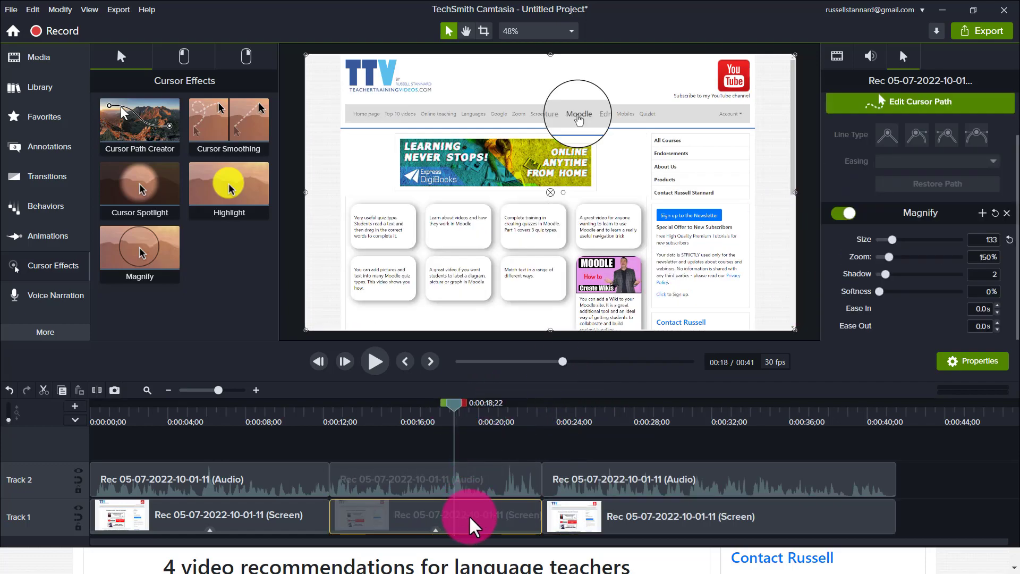
{"action": "left_click", "coordinate": [1006, 212]}
Remove the Highlight effect from the first screen clip, viewing it at 0:00:08;21
{"action": "left_click_drag", "start_coordinate": [449, 400], "coordinate": [256, 416]}
{"action": "left_click", "coordinate": [990, 134]}
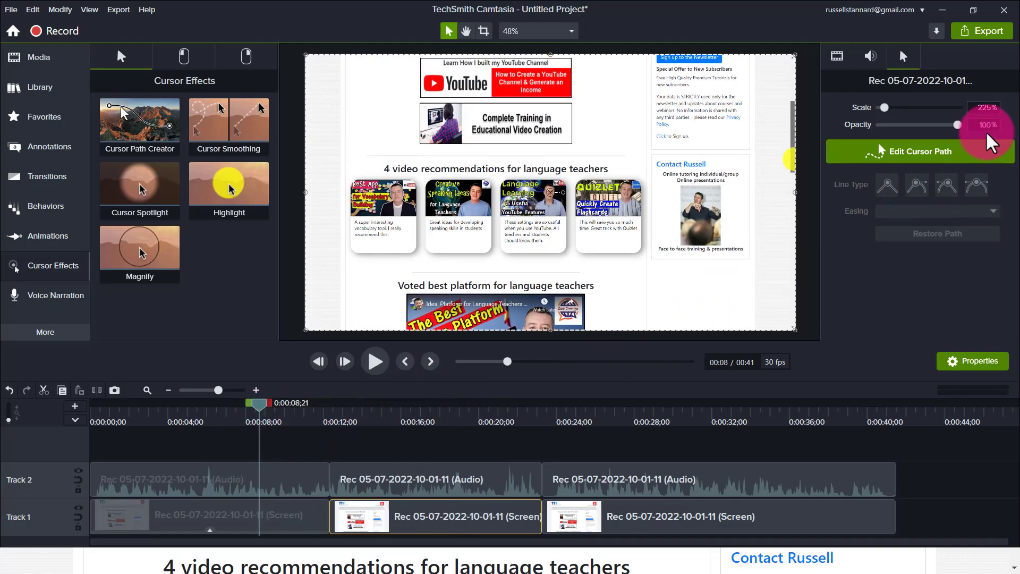
{"action": "left_click", "coordinate": [285, 510]}
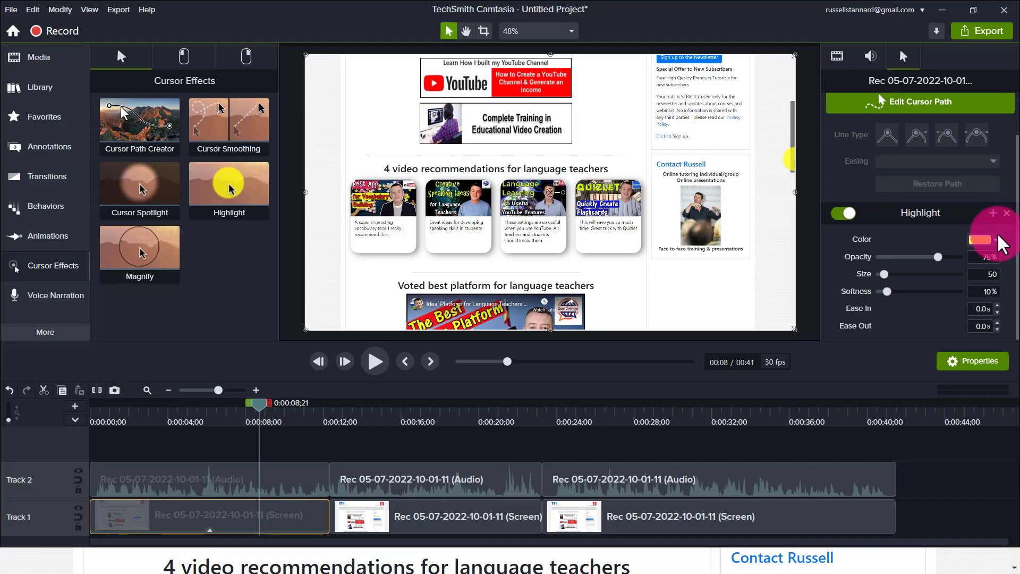
{"action": "left_click", "coordinate": [1007, 213]}
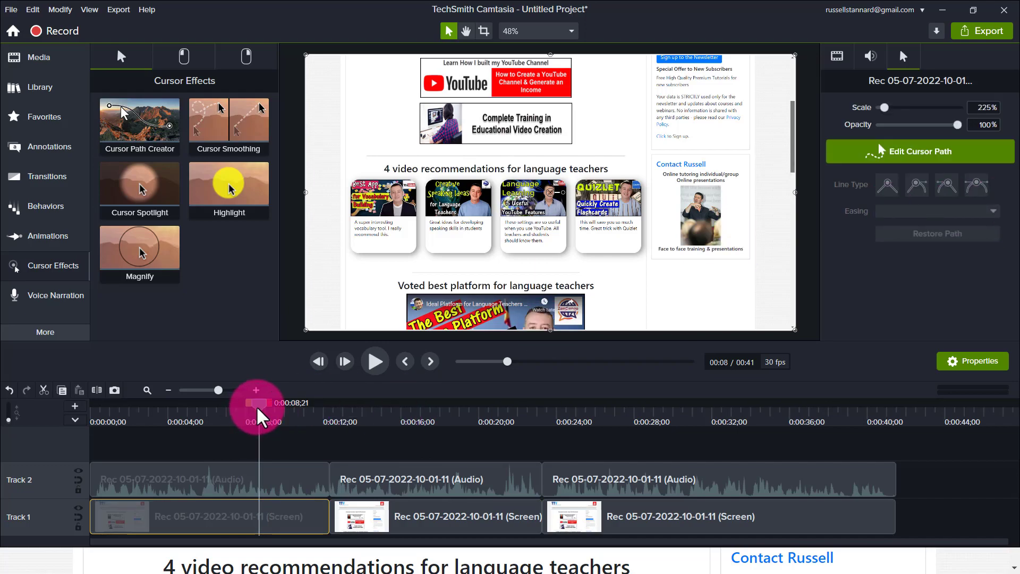
Scrub through the effect-free recording, return to 0:00:04;27, and set the first screen clip's cursor scale to 624%
{"action": "left_click_drag", "start_coordinate": [256, 406], "coordinate": [417, 431]}
{"action": "left_click_drag", "start_coordinate": [511, 445], "coordinate": [245, 461]}
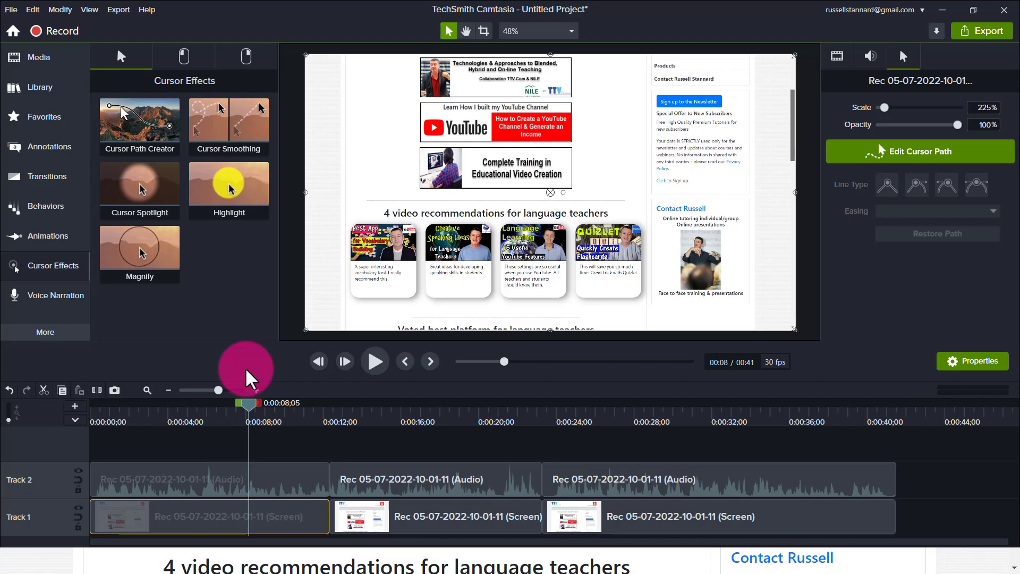
{"action": "left_click_drag", "start_coordinate": [249, 403], "coordinate": [186, 397]}
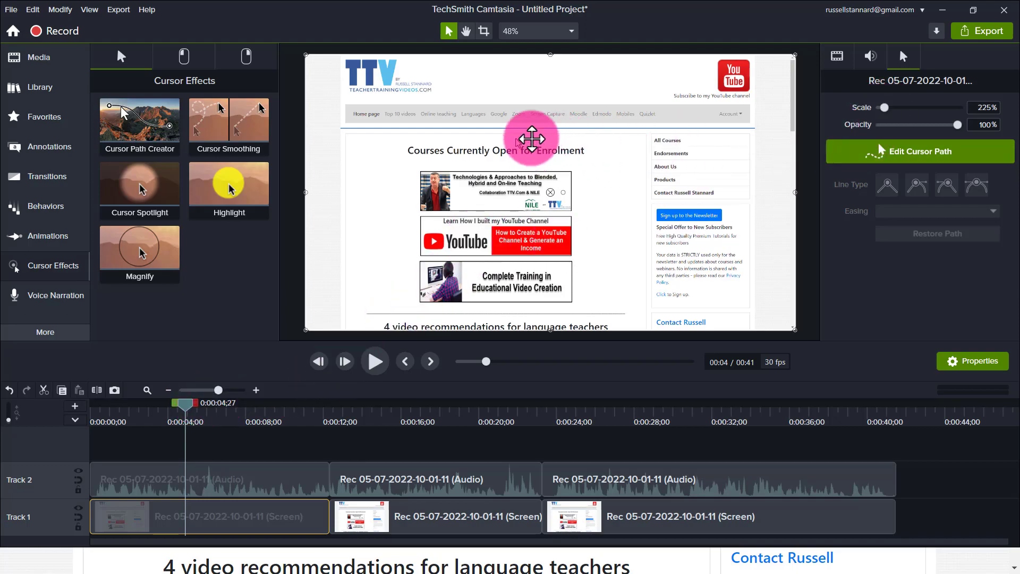
{"action": "mouse_move", "coordinate": [885, 104]}
{"action": "left_mouse_down"}
{"action": "mouse_move", "coordinate": [954, 115]}
{"action": "mouse_move", "coordinate": [901, 109]}
{"action": "left_mouse_up"}
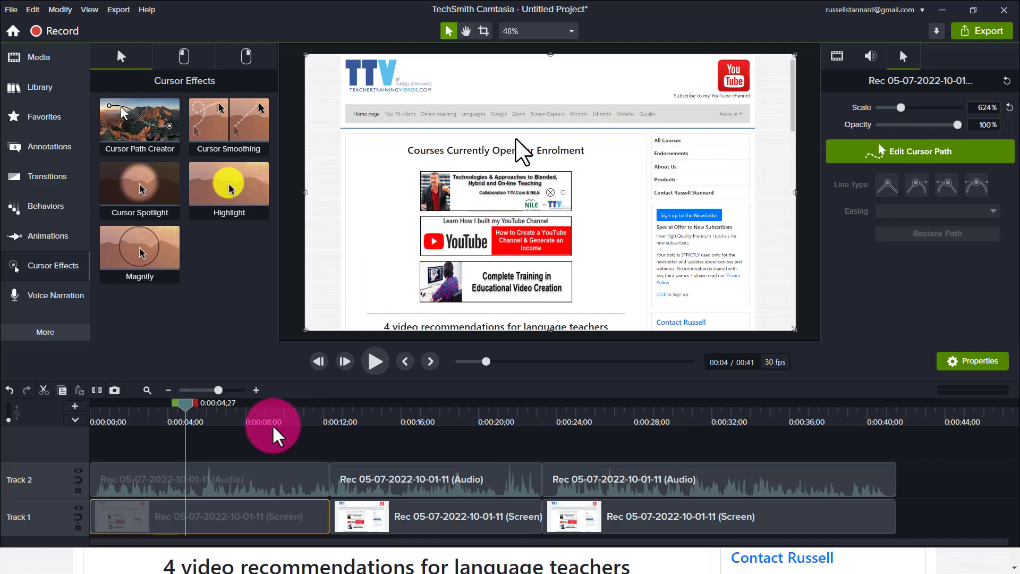
Set the cursor scale of the middle screen clip to 521%, viewing it at 0:00:17;18
{"action": "left_click_drag", "start_coordinate": [183, 404], "coordinate": [429, 406]}
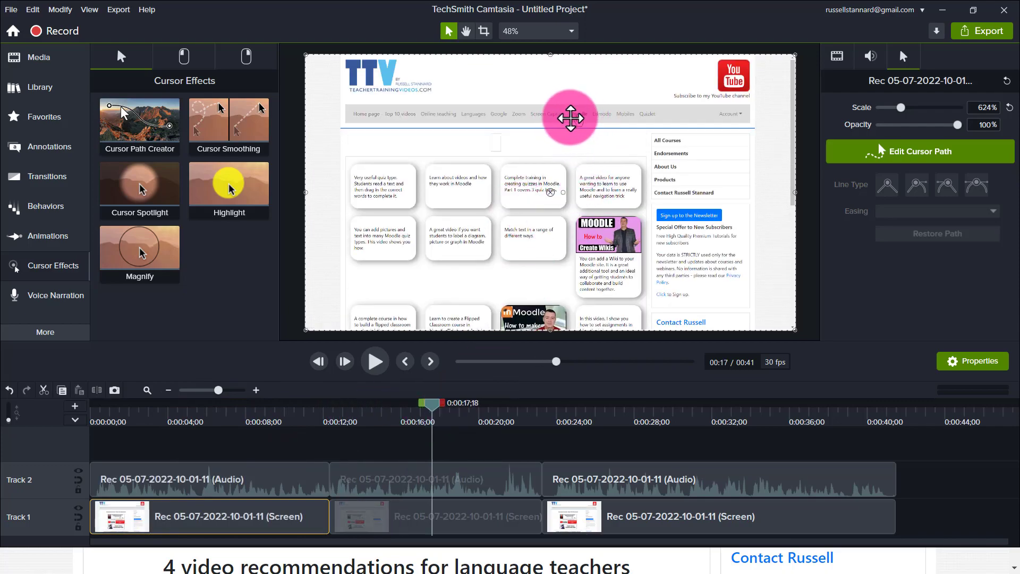
{"action": "left_click", "coordinate": [455, 522]}
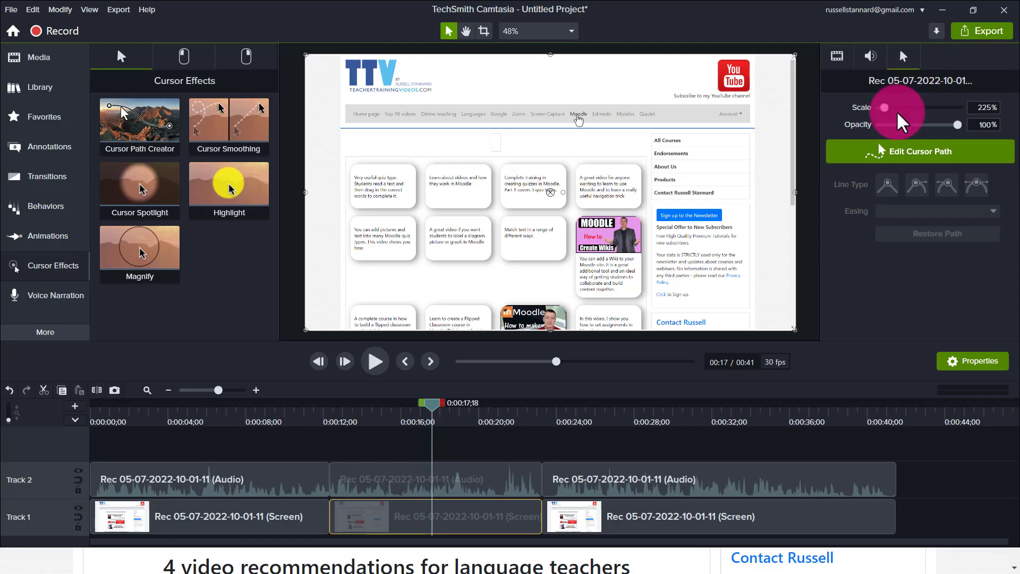
{"action": "left_click_drag", "start_coordinate": [884, 106], "coordinate": [895, 108]}
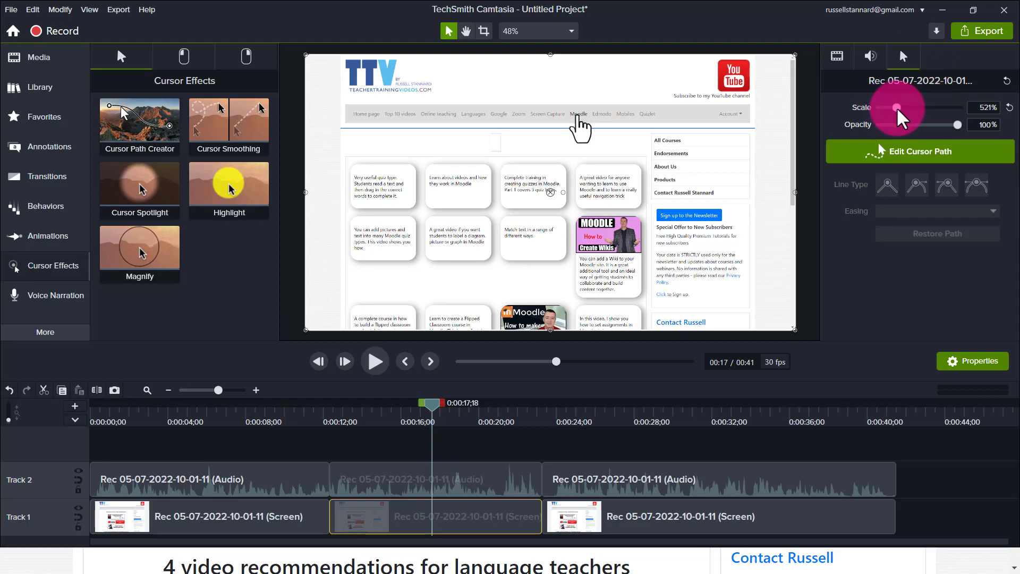
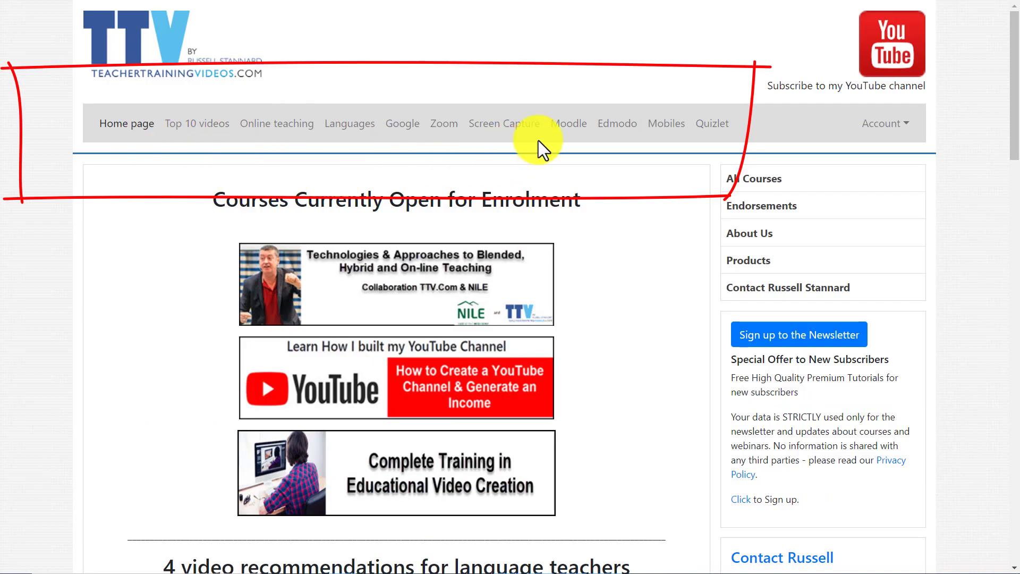
Switch to the Teacher Training Videos website, open its Screen Capture page, and look through the Screencast-O-Matic and Camtasia videos
{"action": "left_click", "coordinate": [516, 128]}
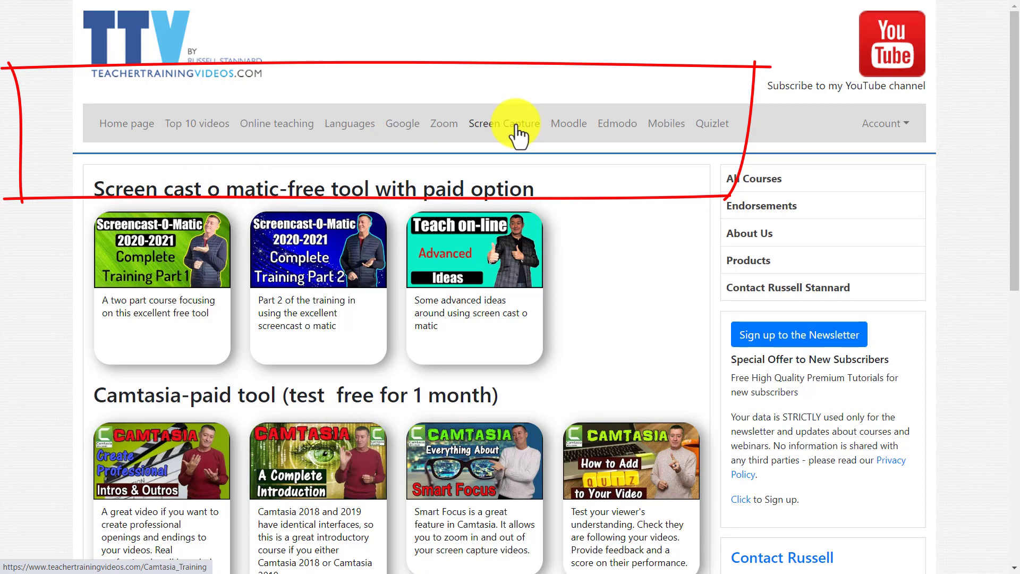
{"action": "scroll", "coordinate": [1005, 239], "scroll_direction": "down", "scroll_amount": 3}
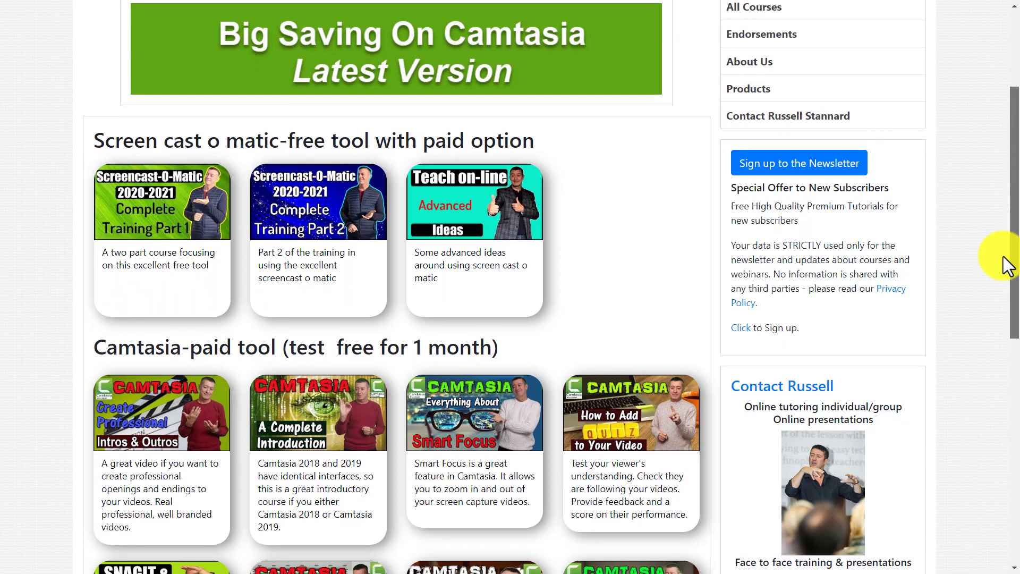
{"action": "scroll", "coordinate": [1004, 287], "scroll_direction": "down", "scroll_amount": 2}
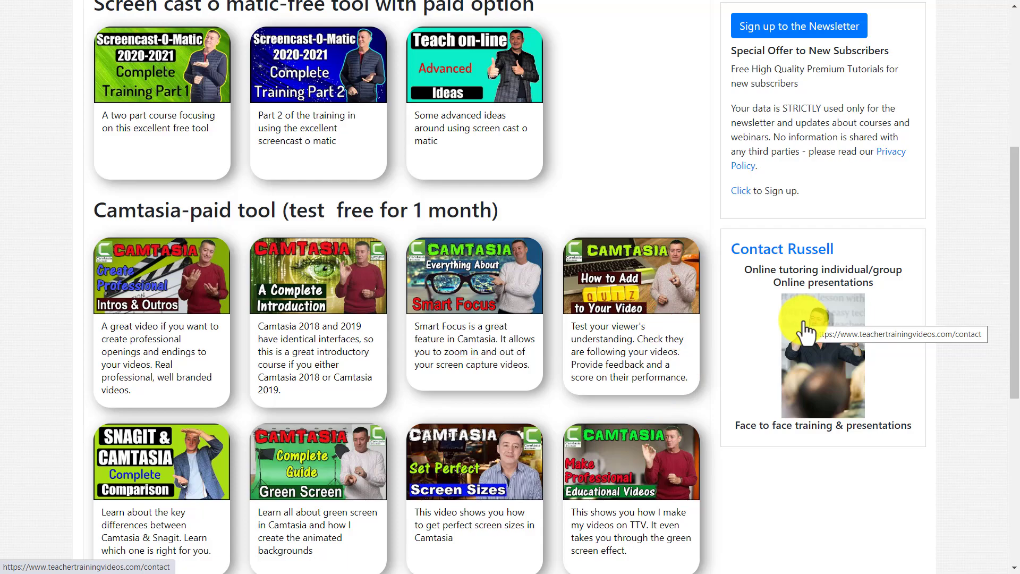
{"action": "left_click_drag", "start_coordinate": [1015, 294], "coordinate": [1013, 71]}
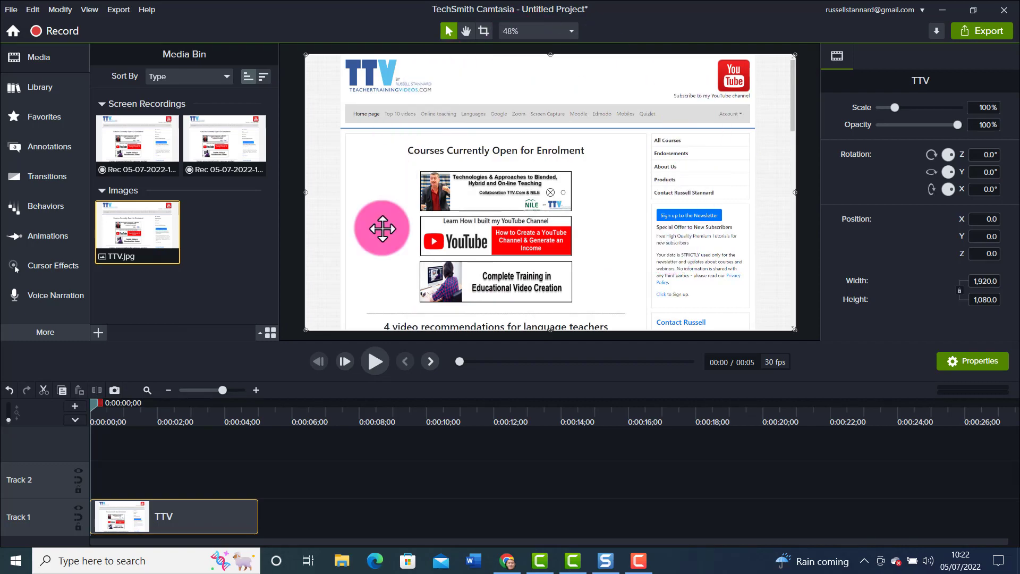
In Camtasia, apply the Cursor Path Creator to the TTV image and set its cursor scale to 676%
{"action": "left_click_drag", "start_coordinate": [93, 406], "coordinate": [57, 435]}
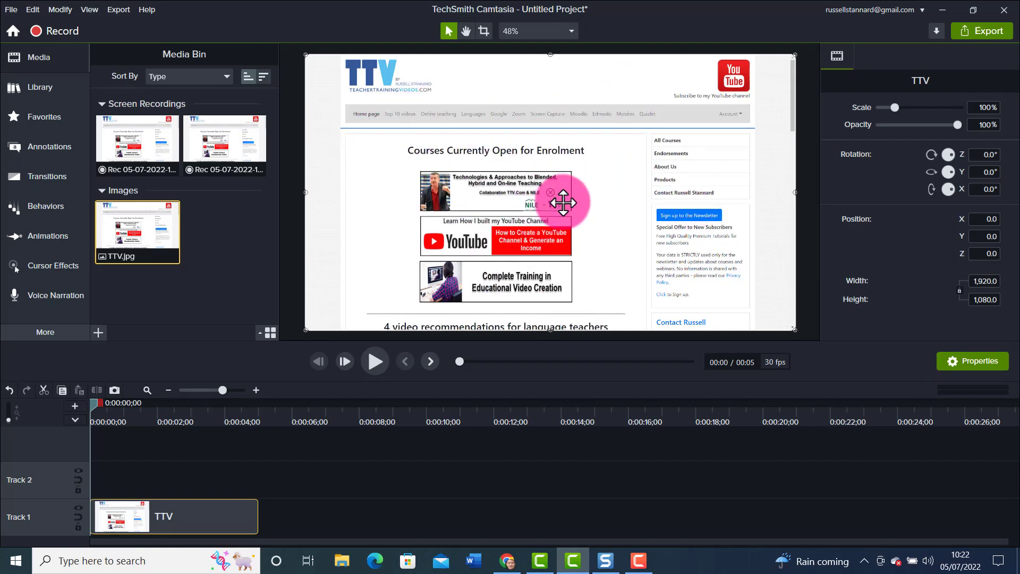
{"action": "left_click", "coordinate": [45, 268]}
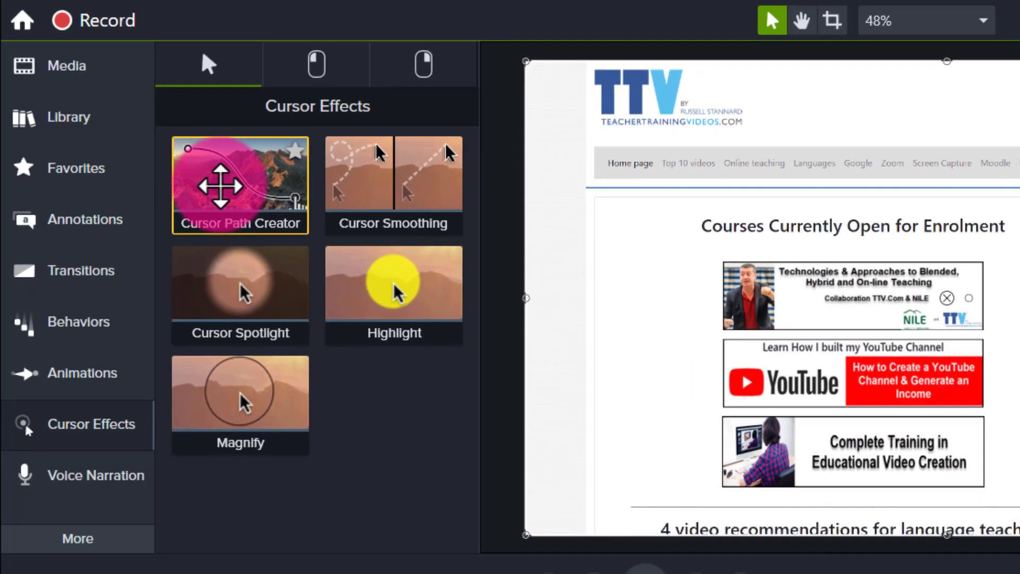
{"action": "left_click_drag", "start_coordinate": [242, 194], "coordinate": [290, 208]}
{"action": "left_click_drag", "start_coordinate": [172, 142], "coordinate": [548, 209]}
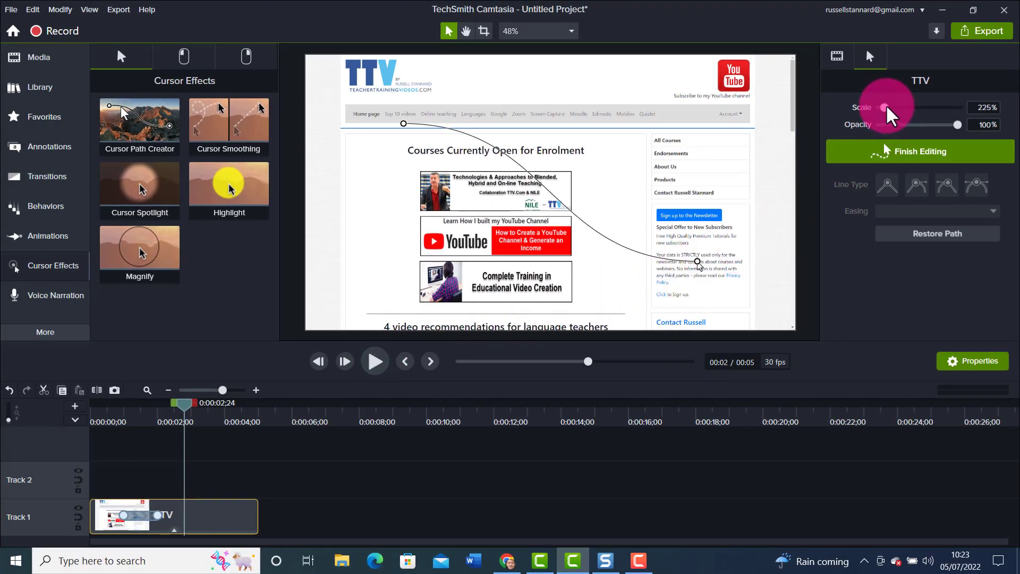
{"action": "left_click_drag", "start_coordinate": [889, 107], "coordinate": [905, 107]}
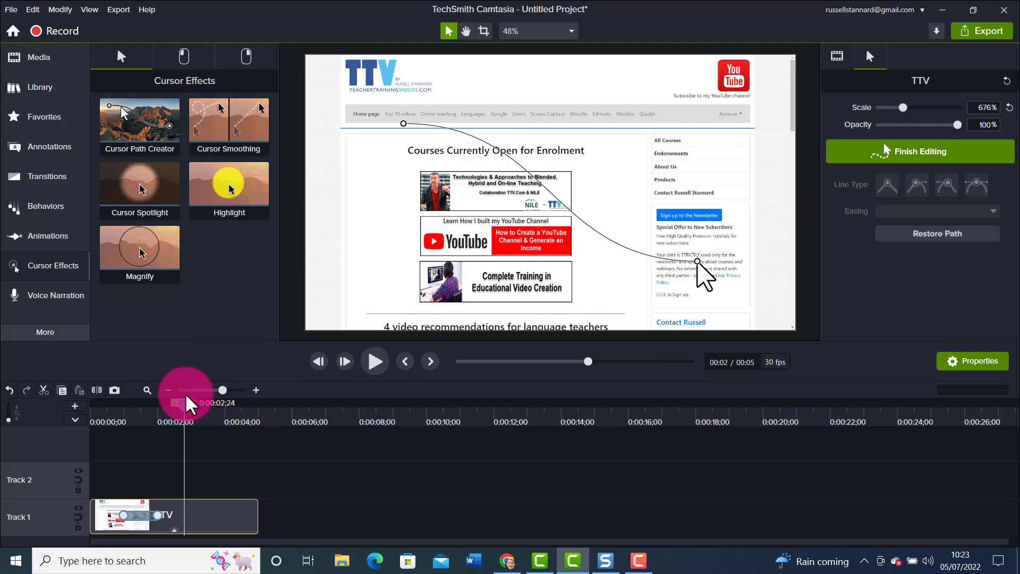
At 0:00:00;04, place the cursor path's start on the Home page link and its end on the newsletter sign-up button
{"action": "left_click_drag", "start_coordinate": [186, 412], "coordinate": [95, 414]}
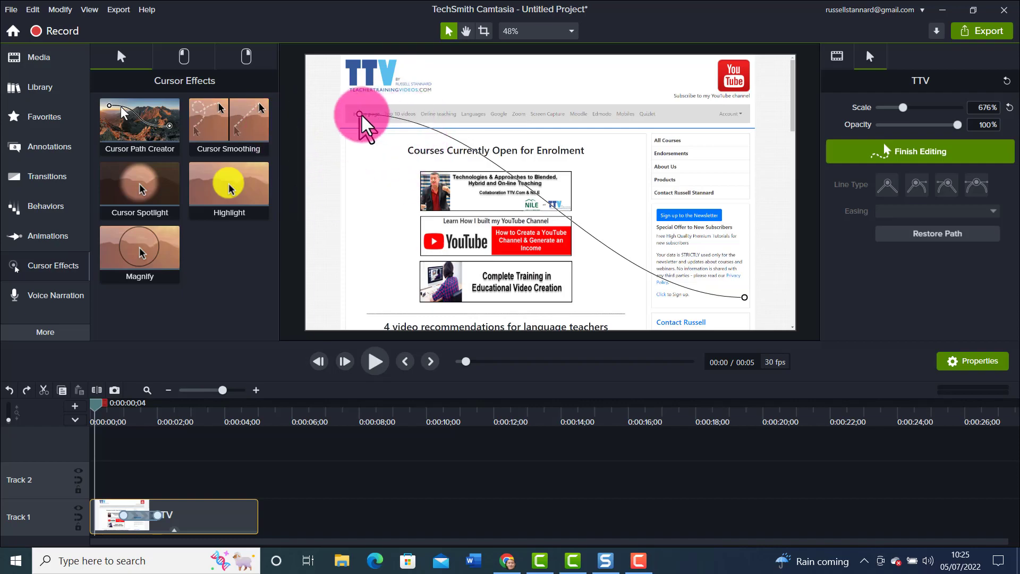
{"action": "left_click", "coordinate": [359, 115]}
{"action": "left_click_drag", "start_coordinate": [357, 118], "coordinate": [361, 116]}
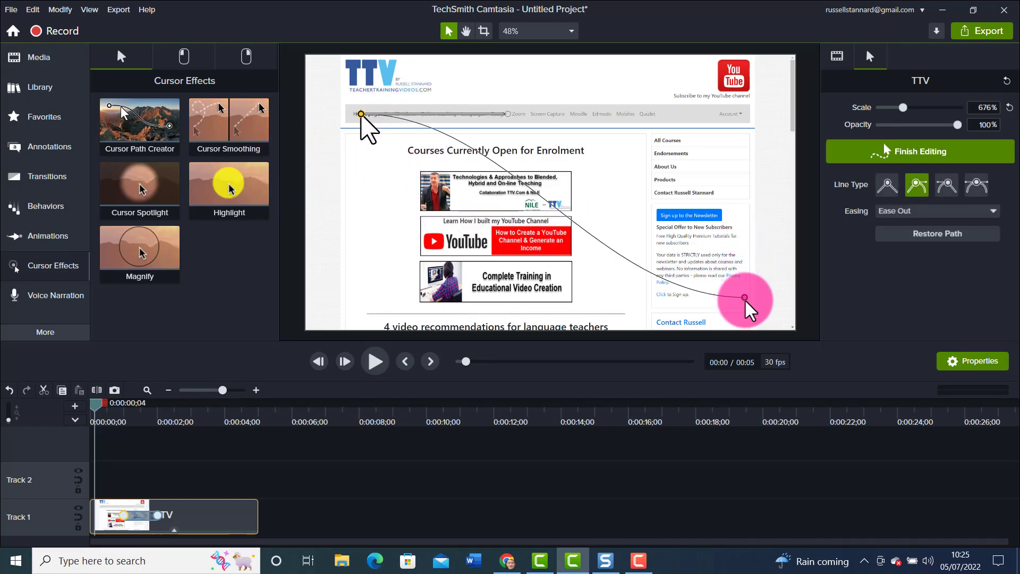
{"action": "left_click_drag", "start_coordinate": [745, 298], "coordinate": [698, 218]}
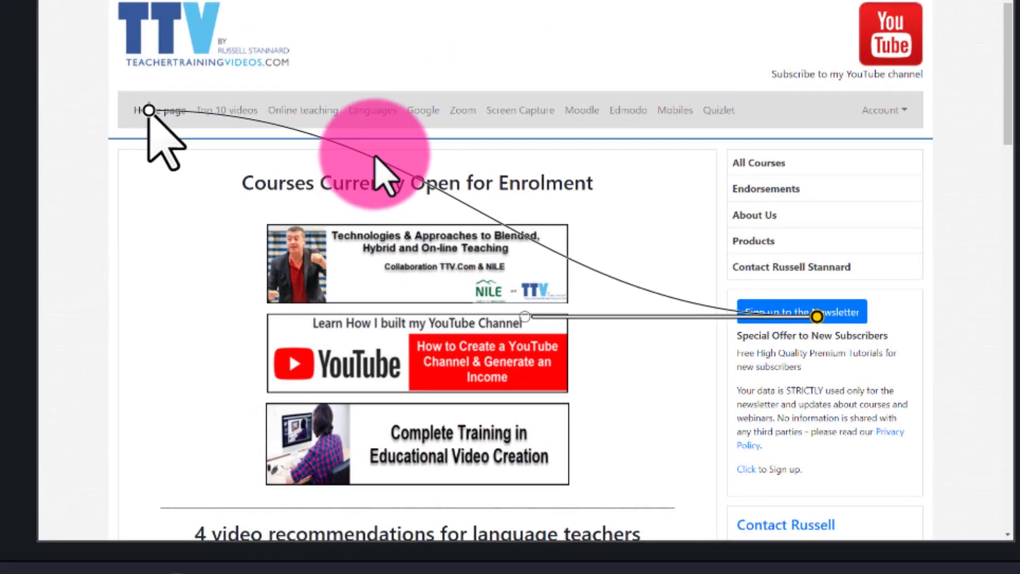
Add a cursor point partway along the path and move it onto the YouTube subscribe logo
{"action": "right_click", "coordinate": [374, 159]}
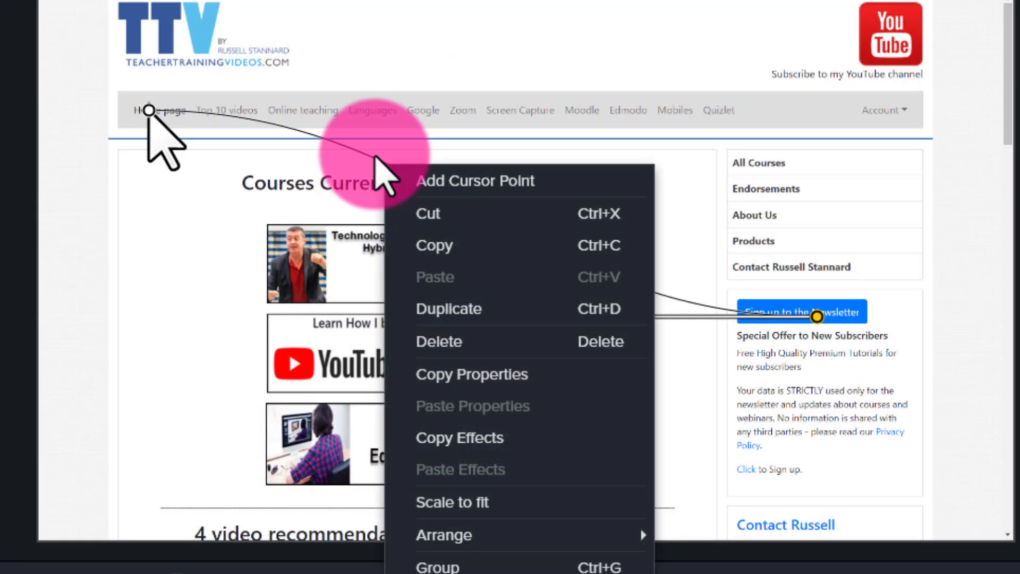
{"action": "left_click", "coordinate": [458, 183]}
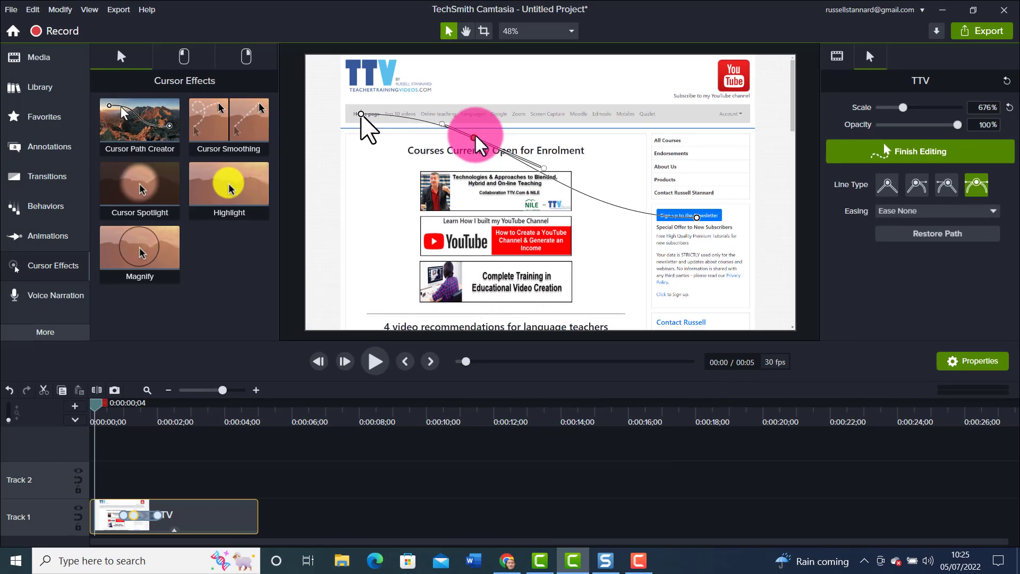
{"action": "left_click_drag", "start_coordinate": [476, 137], "coordinate": [721, 77]}
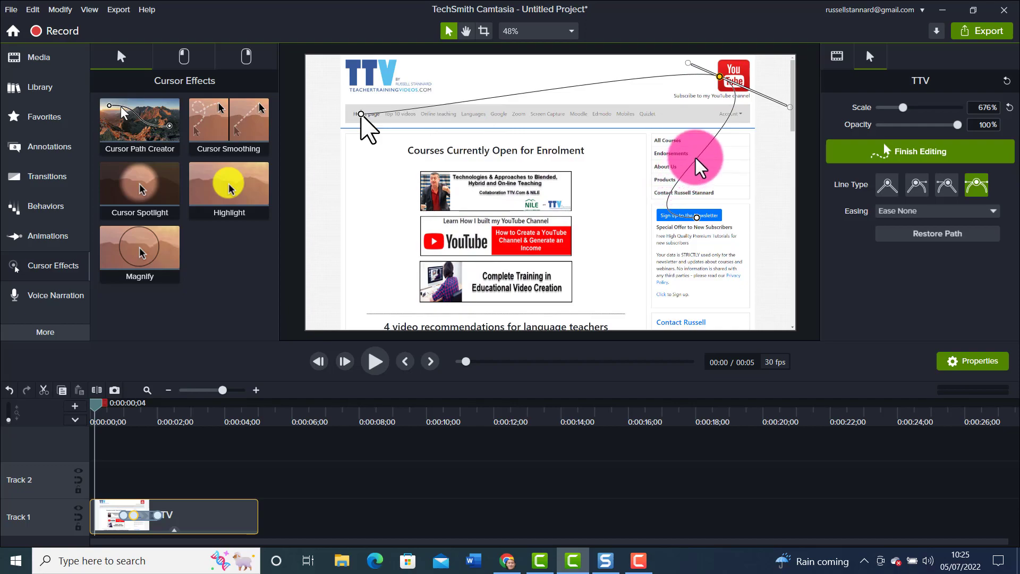
Add another cursor point between the YouTube logo and the path's end, and move it onto the YouTube channel course banner
{"action": "left_click", "coordinate": [886, 150]}
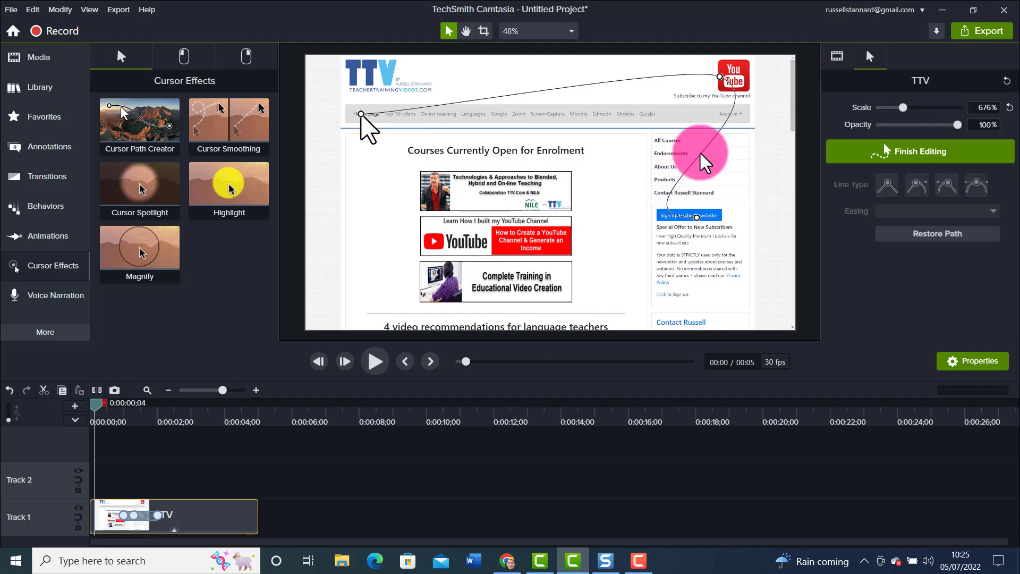
{"action": "right_click", "coordinate": [701, 154]}
{"action": "left_click", "coordinate": [714, 161]}
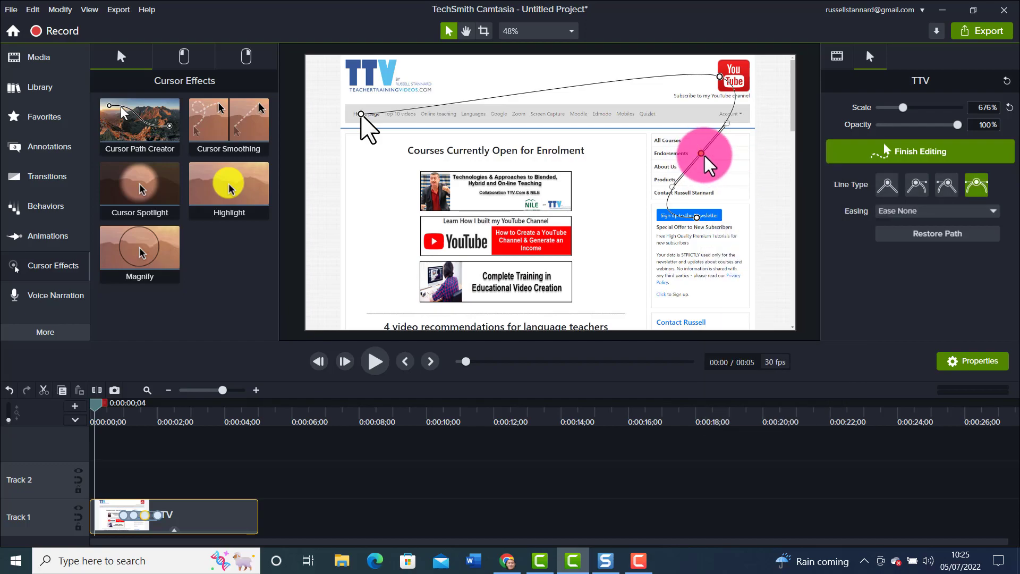
{"action": "left_click_drag", "start_coordinate": [701, 154], "coordinate": [448, 241]}
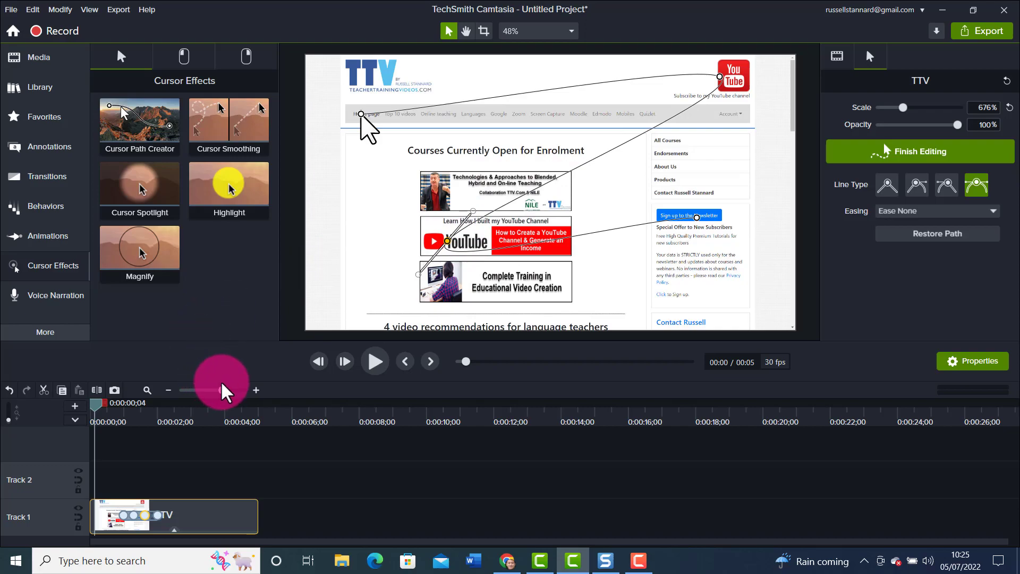
Spread the four cursor points along the TTV clip to about 0.3, 1.4, 2.2 and 3.7 seconds
{"action": "left_click_drag", "start_coordinate": [223, 391], "coordinate": [230, 391]}
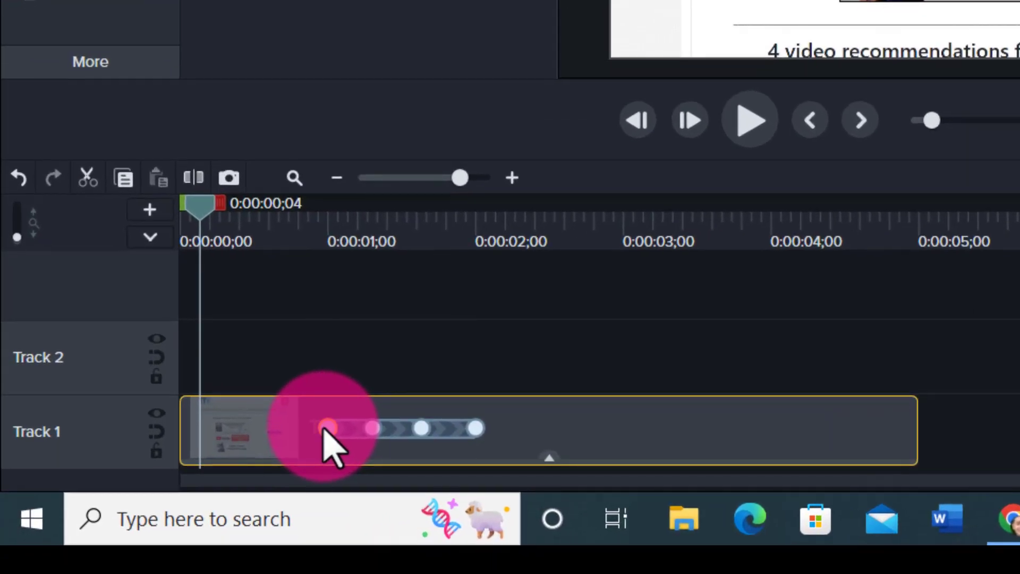
{"action": "left_click_drag", "start_coordinate": [485, 429], "coordinate": [736, 431]}
{"action": "left_click_drag", "start_coordinate": [328, 428], "coordinate": [228, 429]}
{"action": "left_click_drag", "start_coordinate": [421, 430], "coordinate": [510, 431]}
{"action": "left_click_drag", "start_coordinate": [373, 429], "coordinate": [392, 447]}
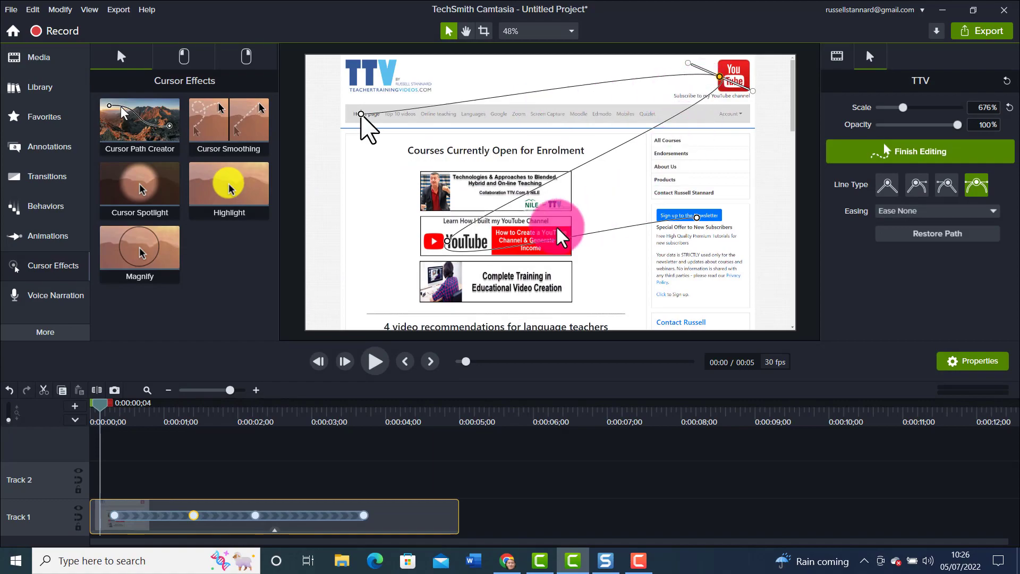
Play the TTV clip from the beginning to about four seconds to check the cursor's movement
{"action": "left_click_drag", "start_coordinate": [100, 405], "coordinate": [50, 406]}
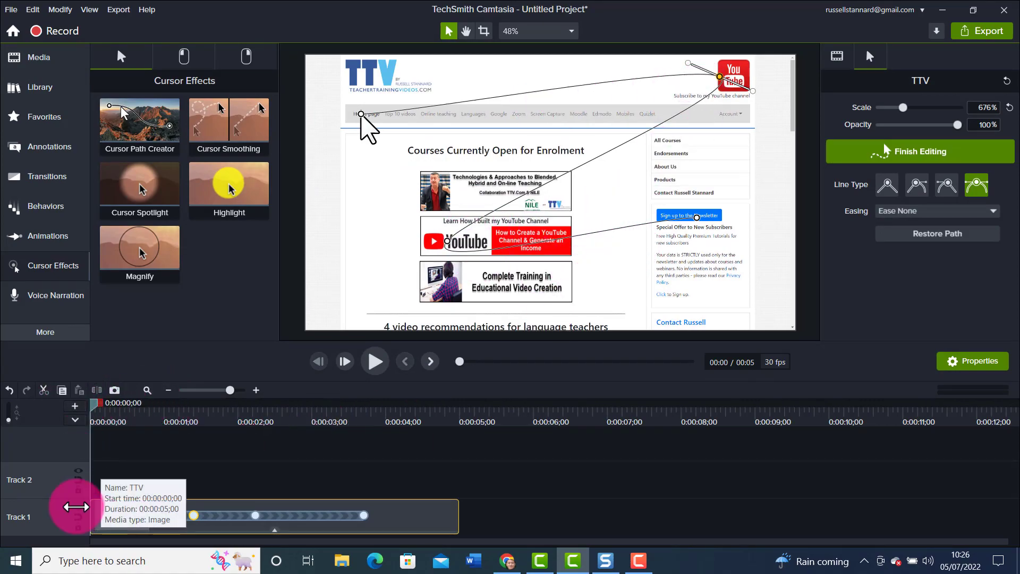
{"action": "left_click", "coordinate": [375, 363]}
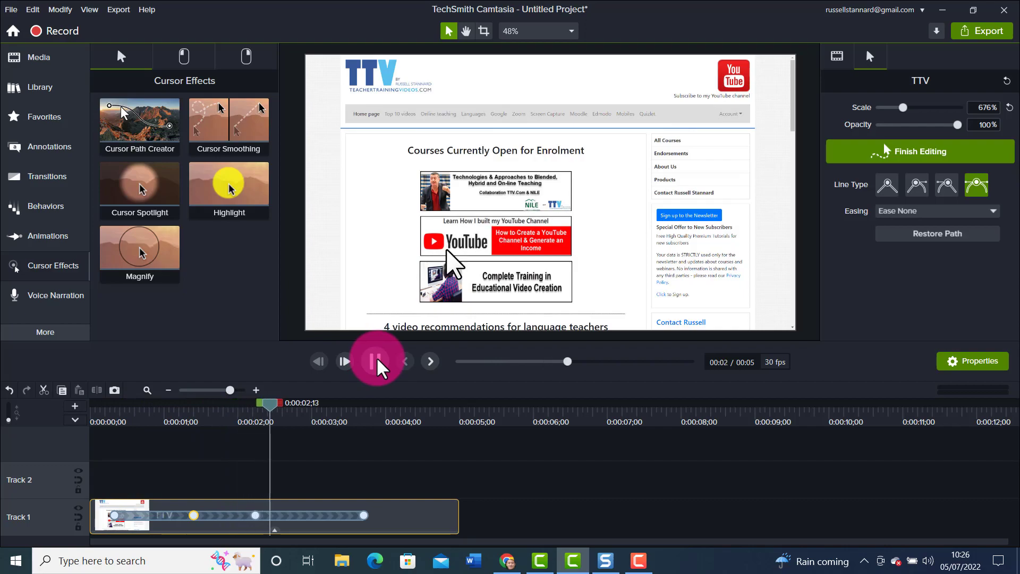
{"action": "left_click", "coordinate": [376, 363]}
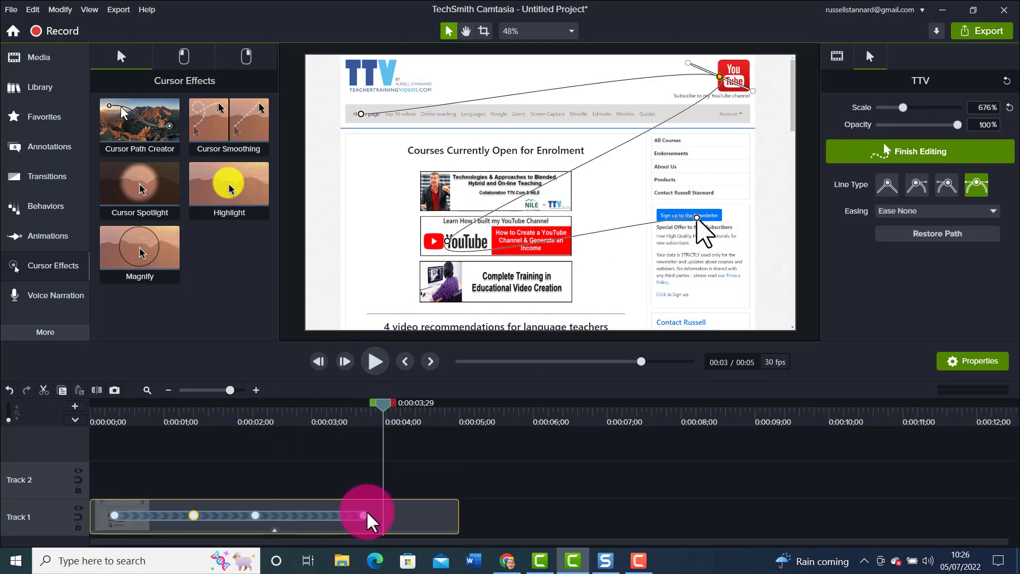
Respace the cursor points along the TTV clip to about 0.2, 1.5, 3.3 and 4.8 seconds, and play the result
{"action": "left_click_drag", "start_coordinate": [362, 514], "coordinate": [444, 524]}
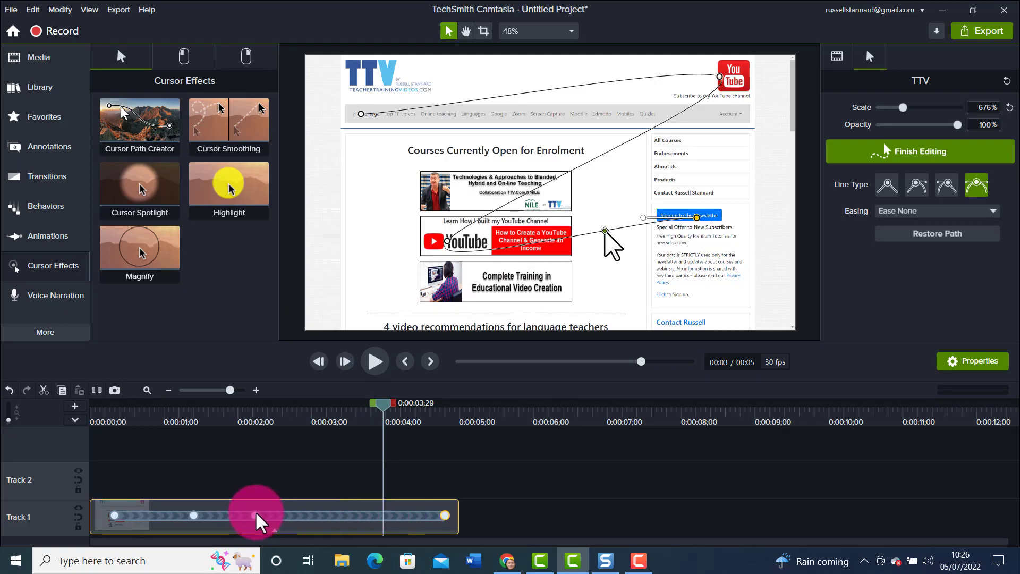
{"action": "double_click", "coordinate": [334, 515]}
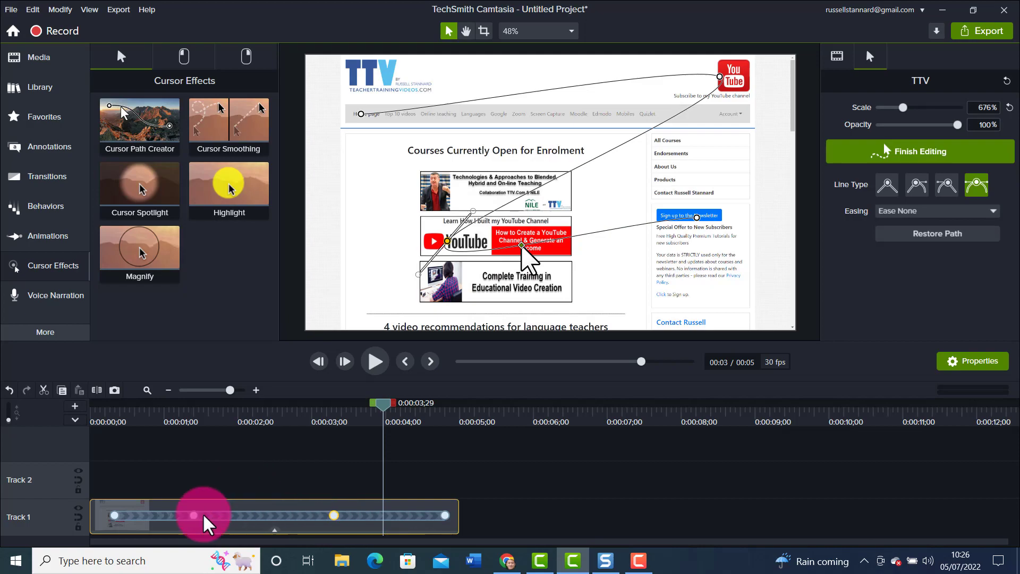
{"action": "left_click", "coordinate": [115, 515]}
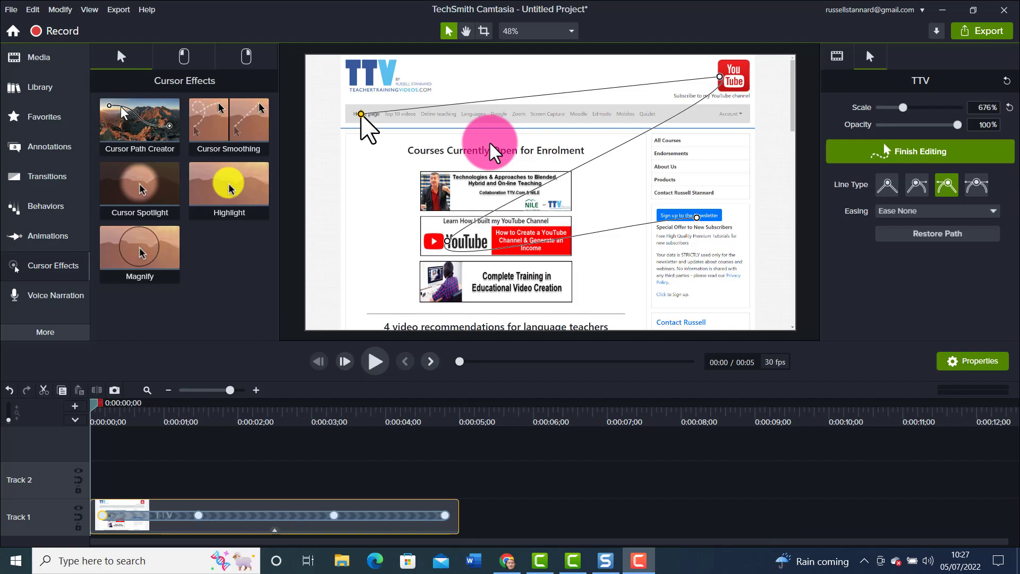
{"action": "left_click", "coordinate": [376, 366]}
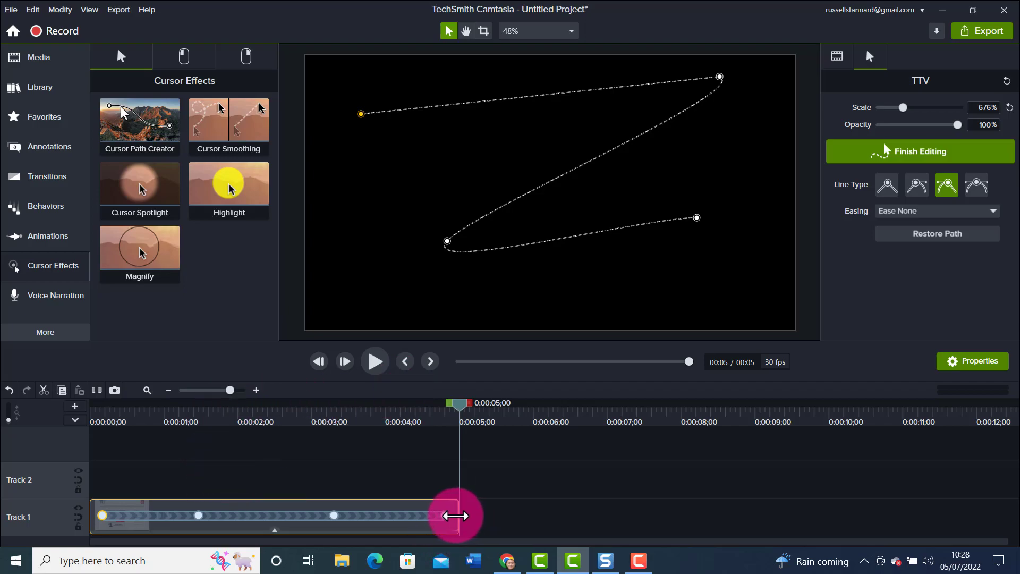
Extend the TTV clip to a duration of 9;11 and move its last cursor point to about 6.1 seconds
{"action": "left_click_drag", "start_coordinate": [462, 514], "coordinate": [781, 524]}
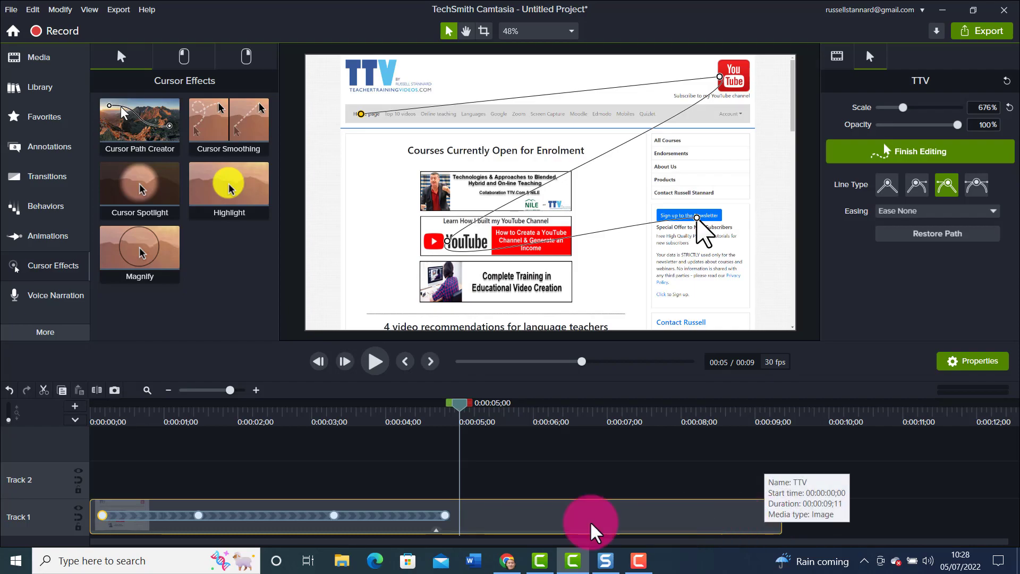
{"action": "left_click_drag", "start_coordinate": [451, 524], "coordinate": [544, 529]}
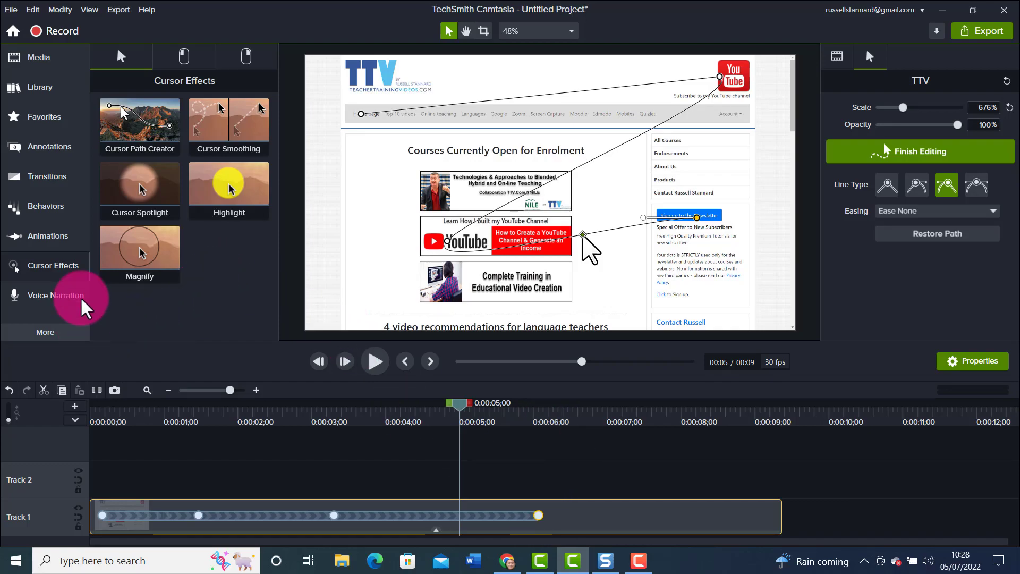
Apply the Cursor Spotlight effect to the TTV clip and play the clip to check the spotlight along the path
{"action": "left_click_drag", "start_coordinate": [138, 187], "coordinate": [271, 139]}
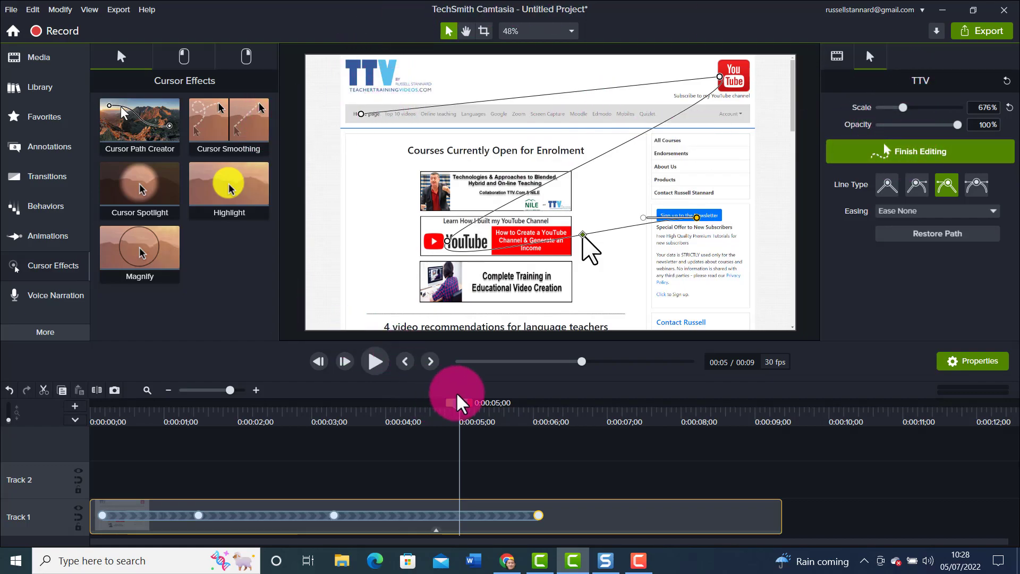
{"action": "left_click_drag", "start_coordinate": [454, 411], "coordinate": [332, 402]}
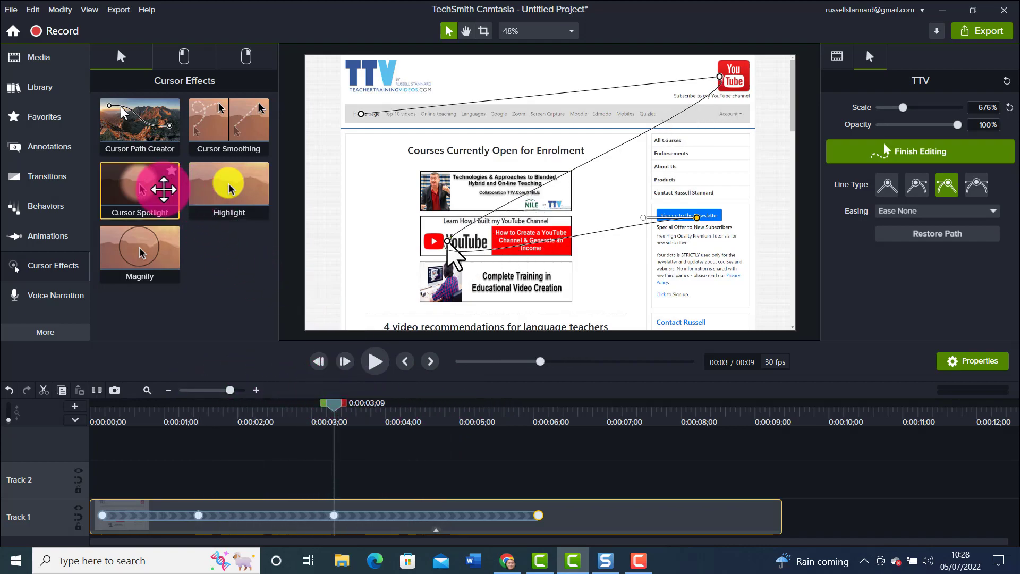
{"action": "left_click_drag", "start_coordinate": [141, 190], "coordinate": [285, 526]}
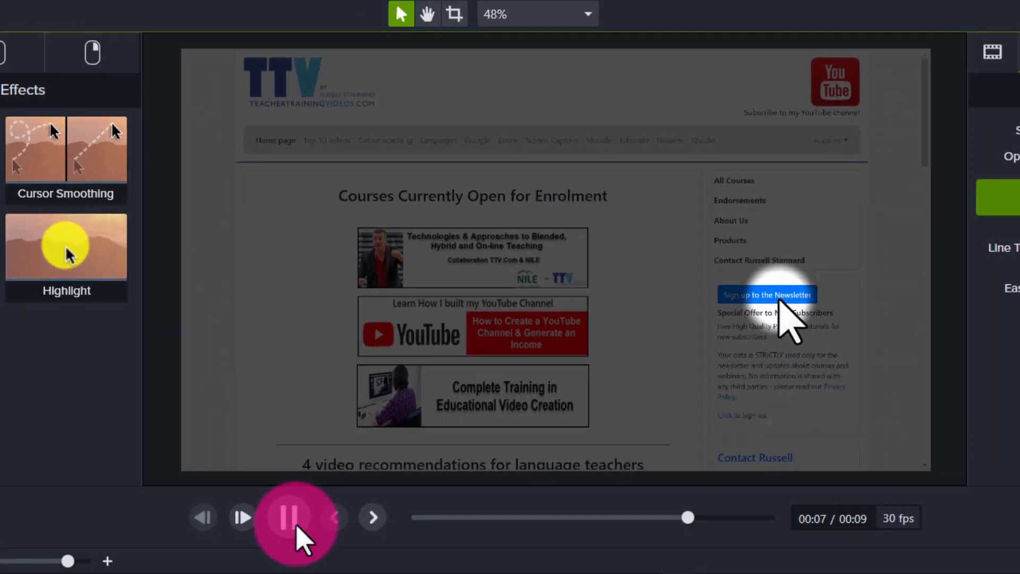
{"action": "left_click", "coordinate": [247, 573]}
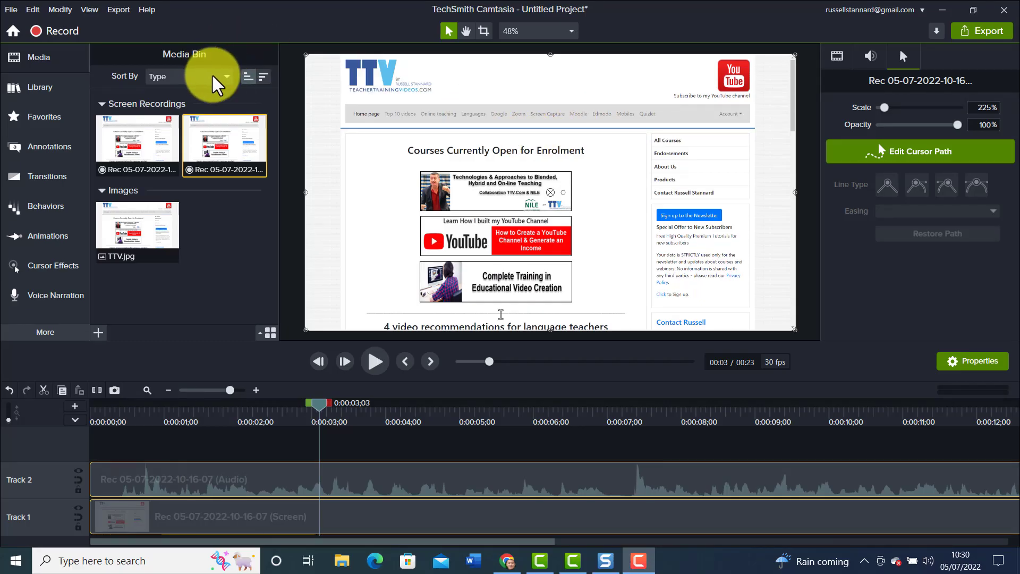
Review the recording's cursor movement between 1;20 and 4;01, and apply Cursor Smoothing to the screen recording on Track 1
{"action": "left_click_drag", "start_coordinate": [317, 405], "coordinate": [213, 413]}
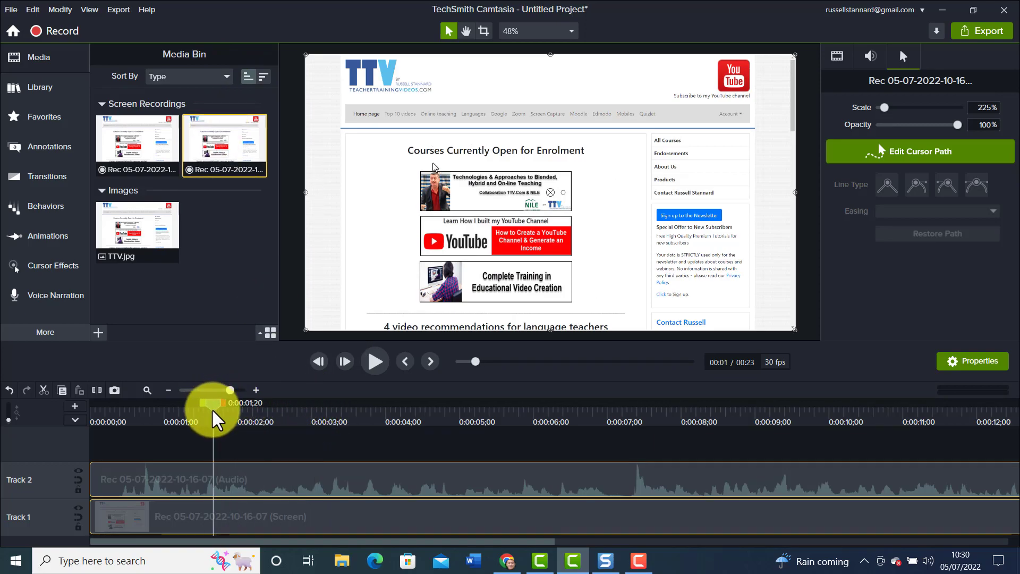
{"action": "left_click", "coordinate": [50, 266]}
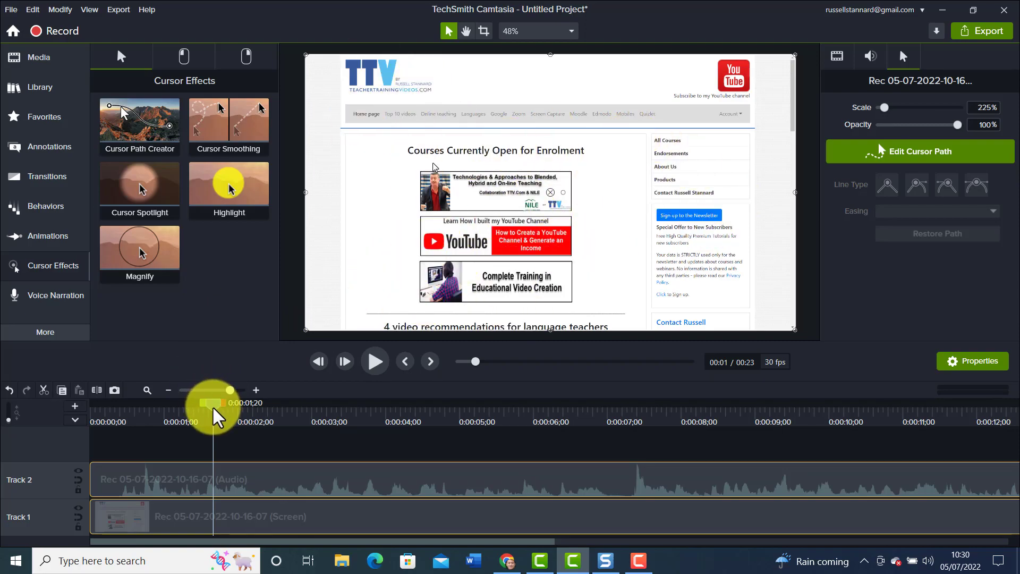
{"action": "left_click_drag", "start_coordinate": [215, 408], "coordinate": [388, 408]}
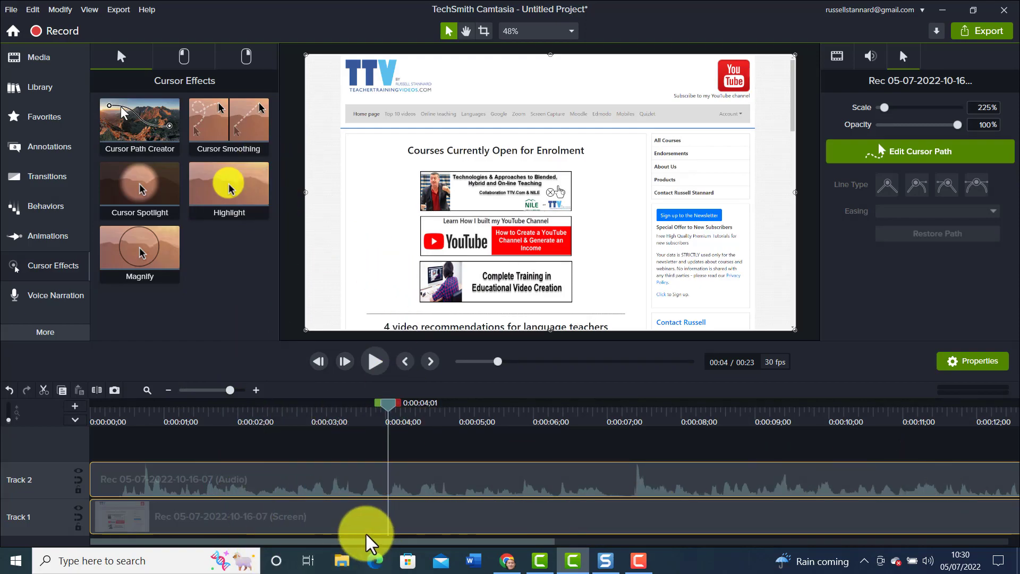
{"action": "left_click_drag", "start_coordinate": [229, 185], "coordinate": [310, 518]}
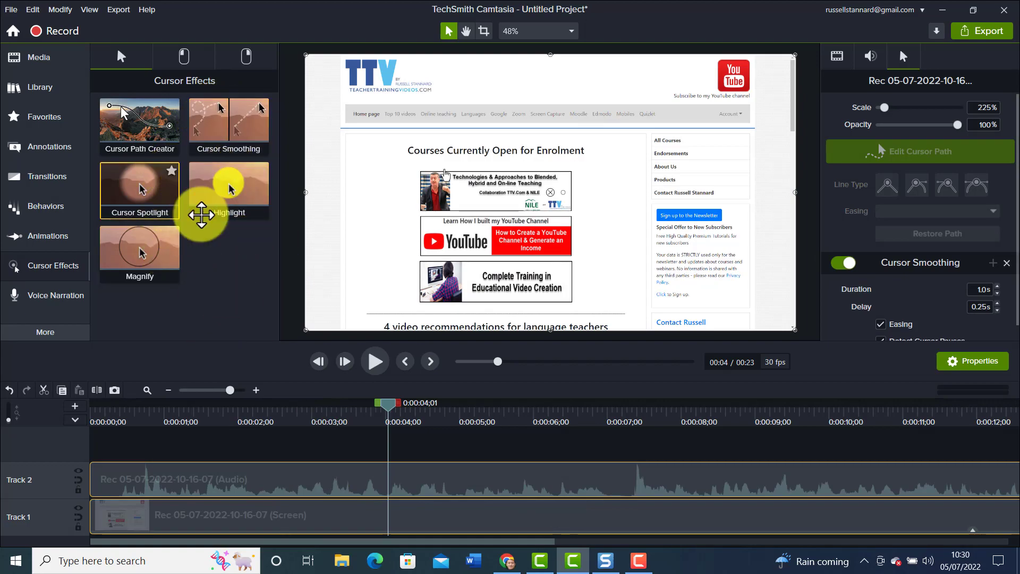
Apply the Highlight cursor effect to the screen recording and play it from 2;03 to check the smoothed, highlighted cursor
{"action": "left_click_drag", "start_coordinate": [391, 410], "coordinate": [246, 420]}
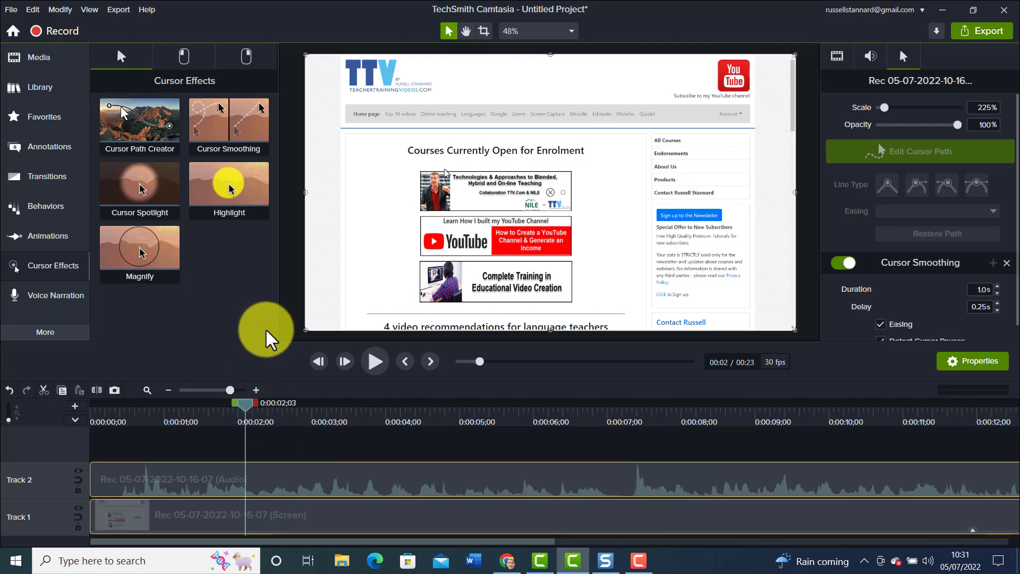
{"action": "left_click_drag", "start_coordinate": [239, 216], "coordinate": [336, 515]}
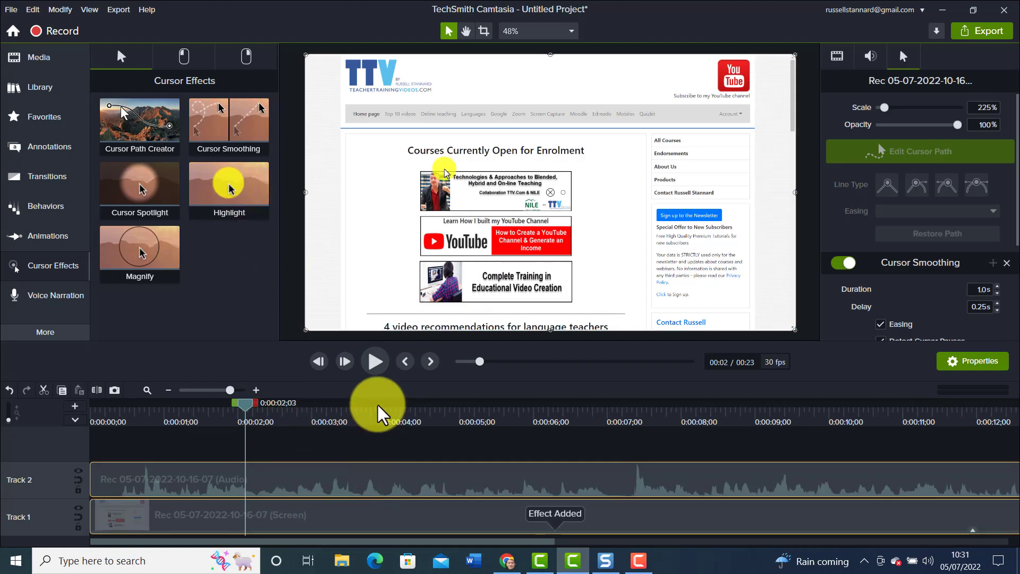
{"action": "left_click", "coordinate": [377, 361]}
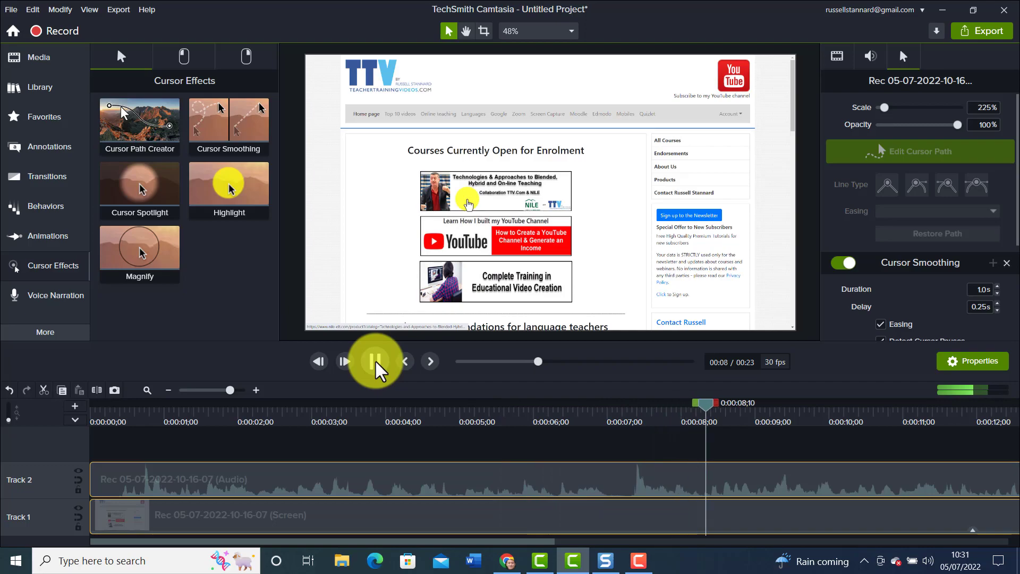
{"action": "left_click", "coordinate": [375, 362]}
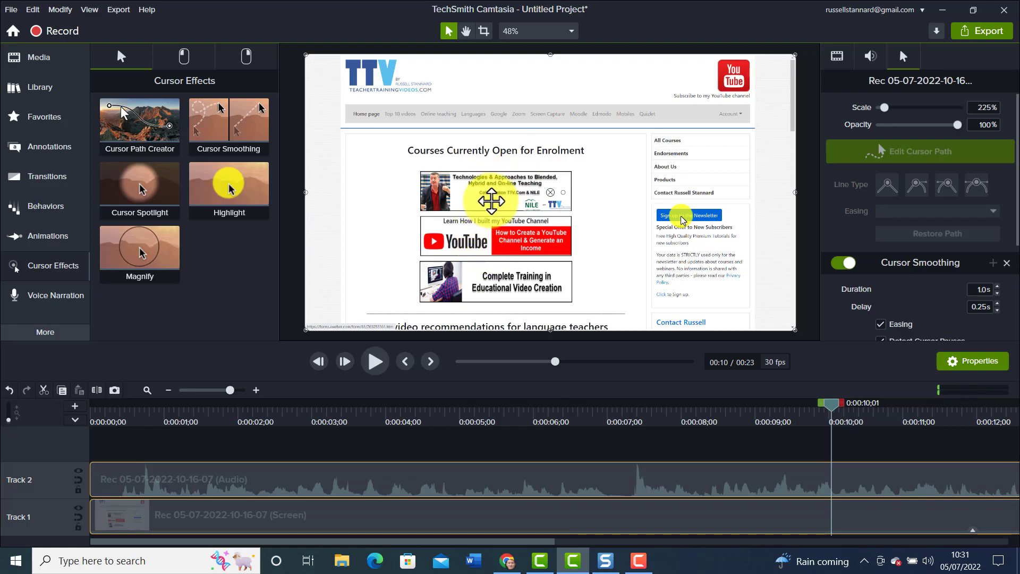
{"action": "left_click", "coordinate": [376, 363]}
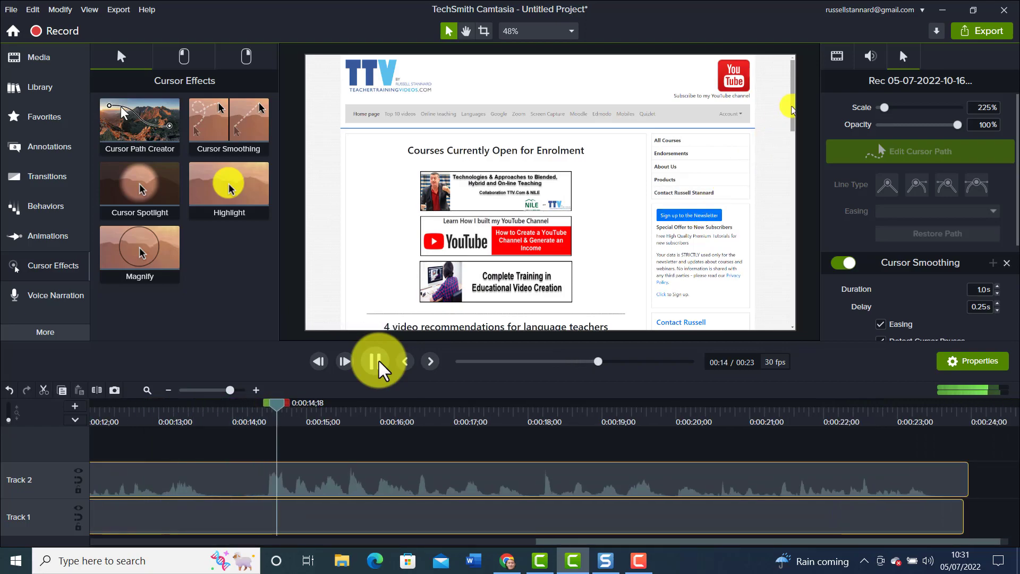
{"action": "left_click", "coordinate": [379, 362]}
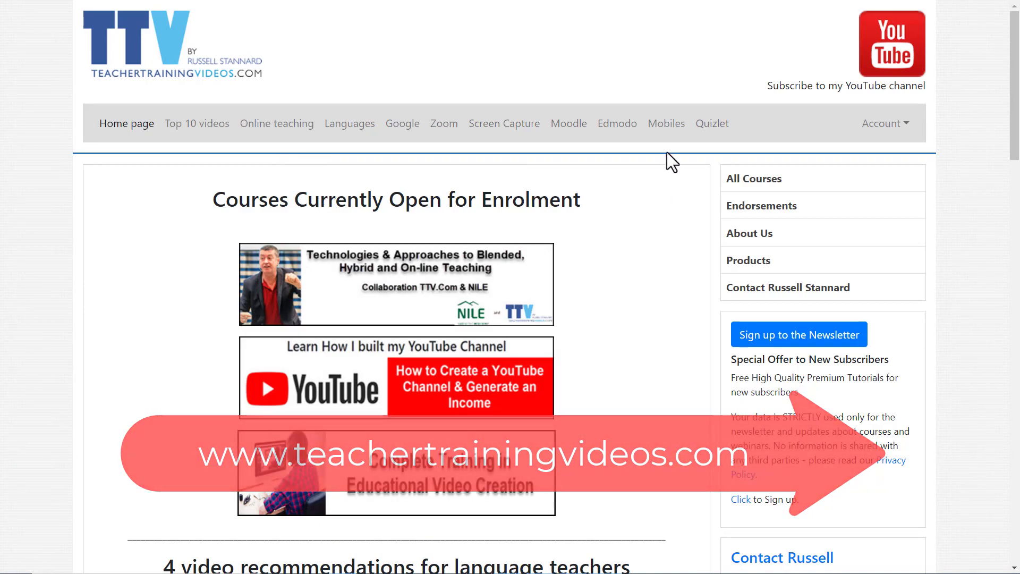
Switch to the Teacher Training Videos website, open its Screen Capture page and look through the Camtasia courses
{"action": "left_click", "coordinate": [492, 126]}
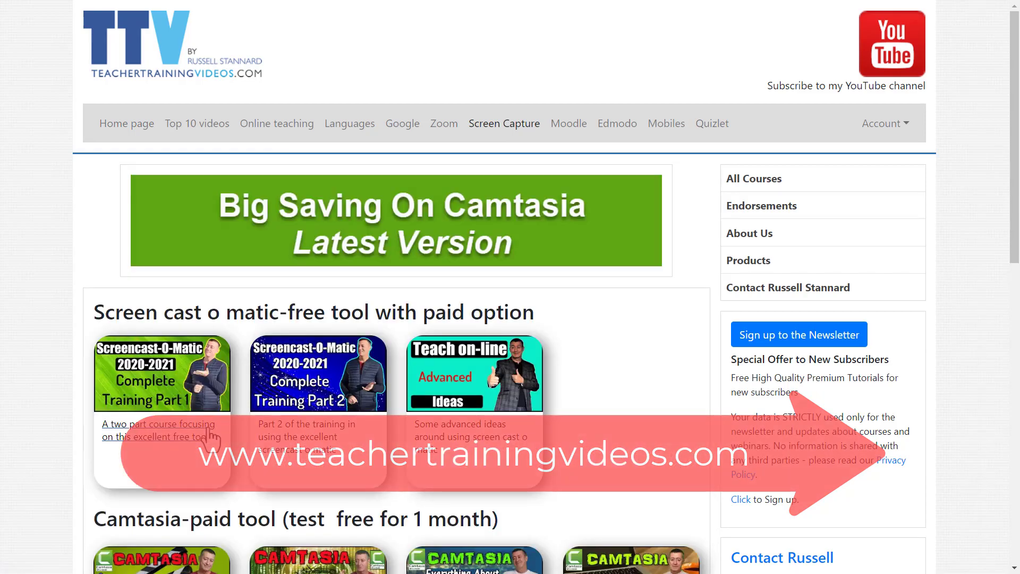
{"action": "left_click_drag", "start_coordinate": [1012, 195], "coordinate": [1013, 269]}
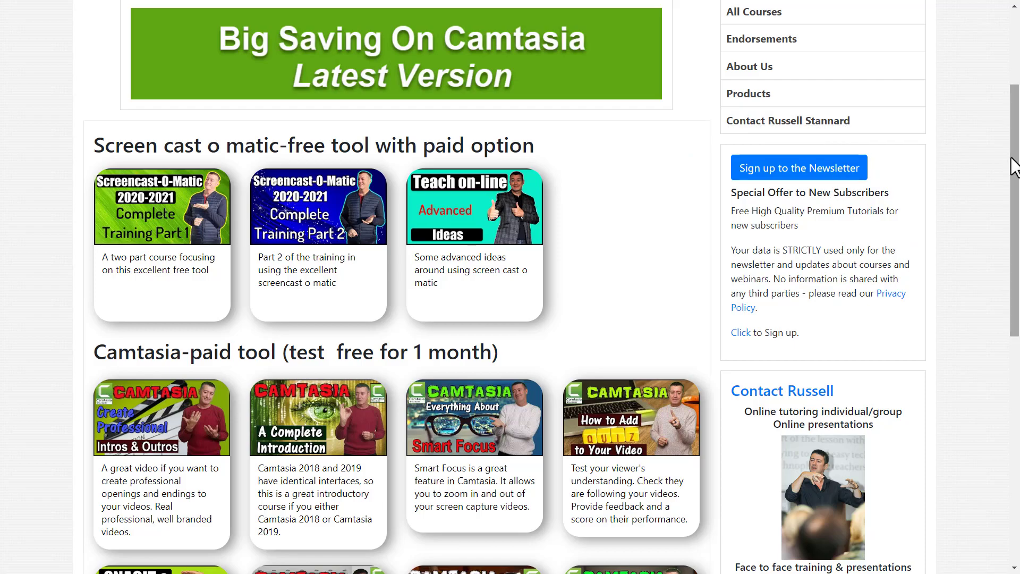
{"action": "left_click_drag", "start_coordinate": [1014, 197], "coordinate": [1012, 123]}
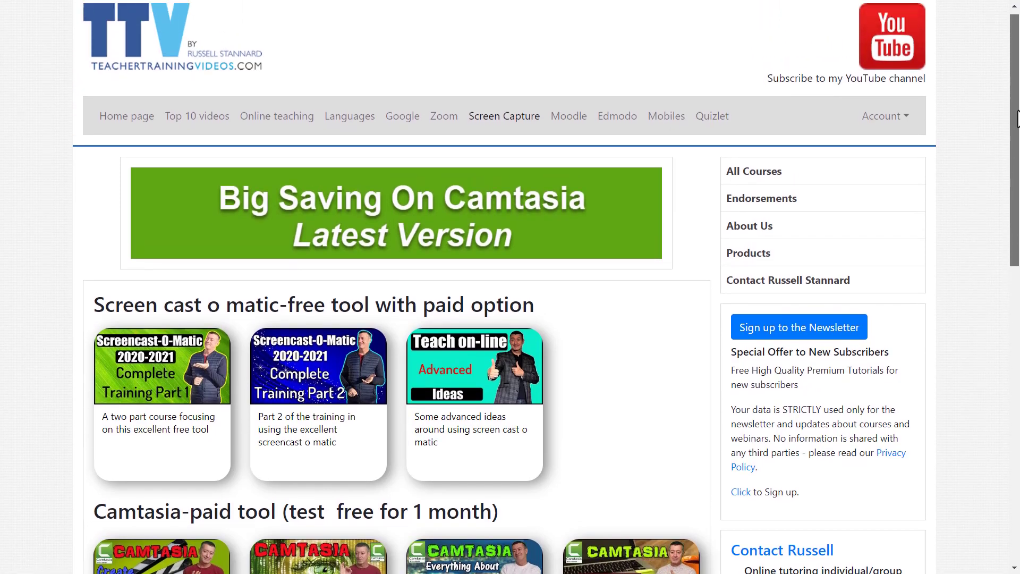